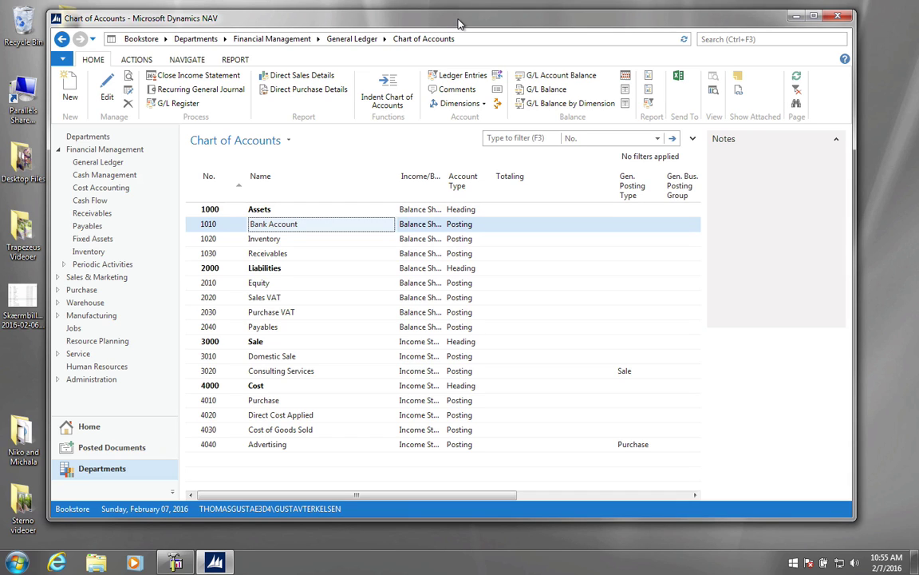
- Activate the Search box above the Bookstore Chart of Accounts
click(769, 38)
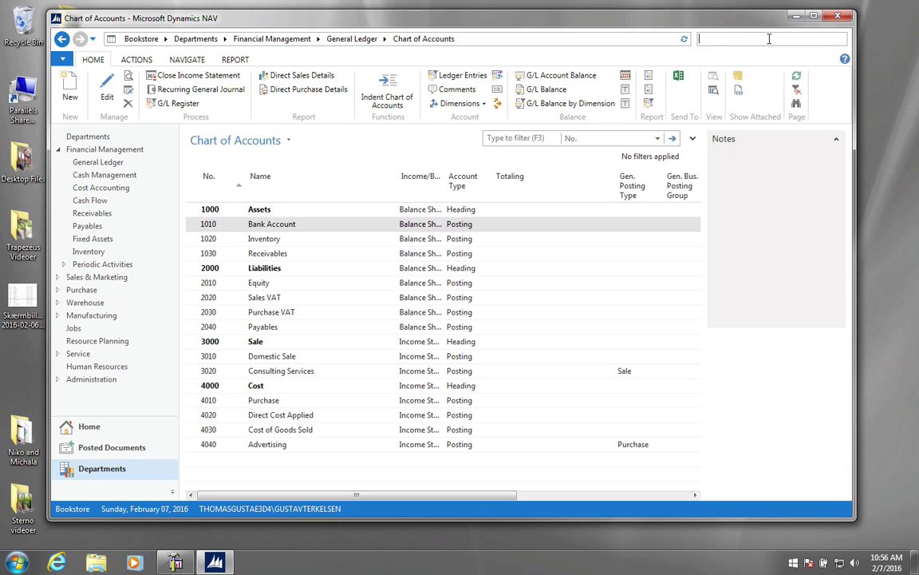
- Open the General Journals page via a 'gen jour' search, keeping the 2/7/2016 posting date
text(gen jour)
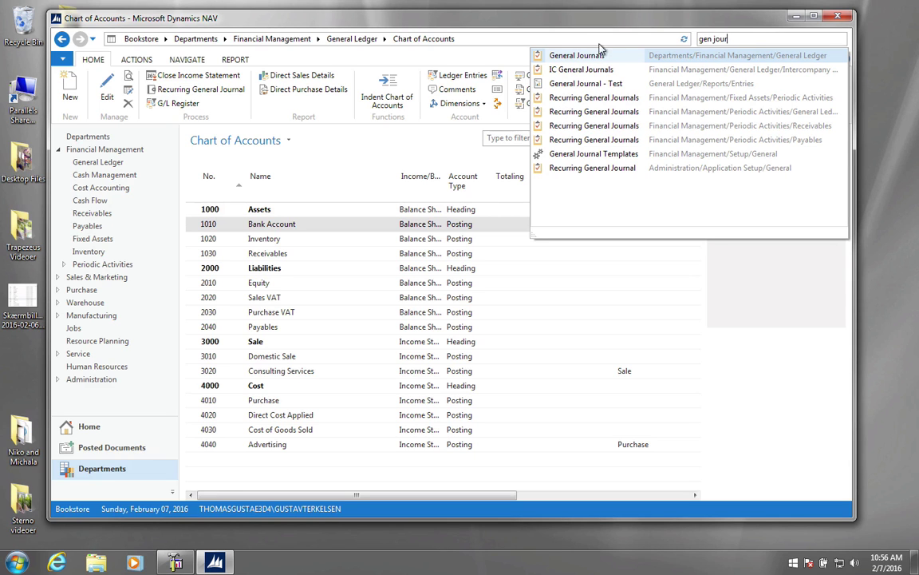
click(579, 59)
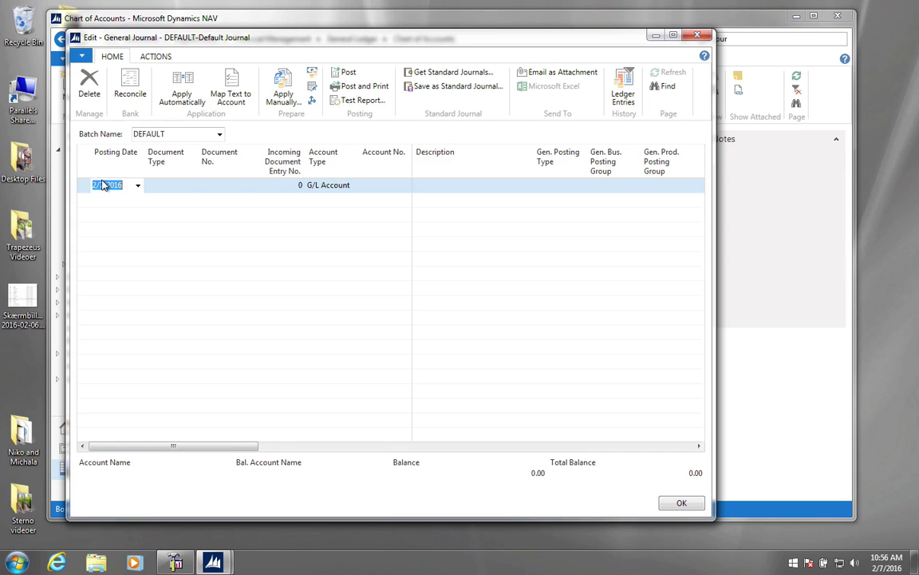
key(Tab)
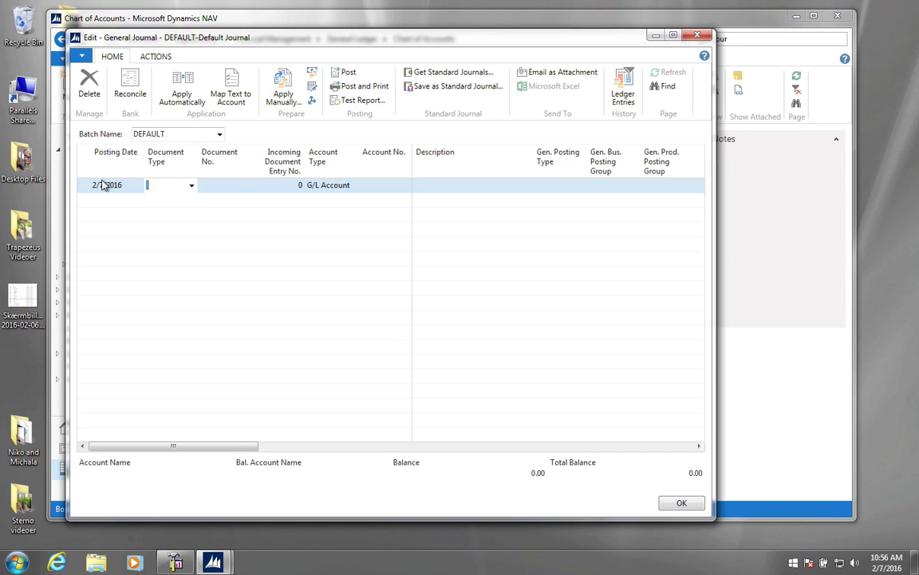
key(Tab)
key(Tab)
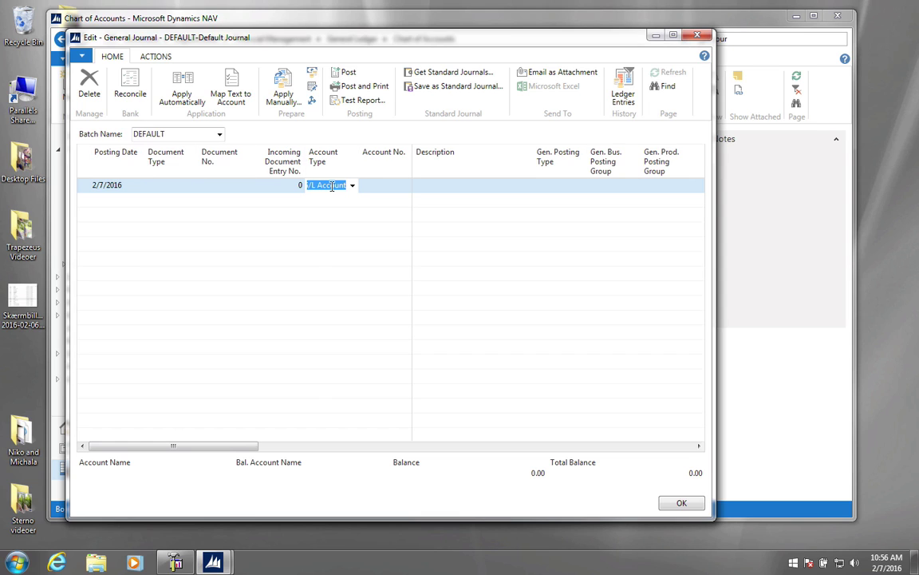
- Choose G/L account 2010 Equity for the first journal line
click(400, 186)
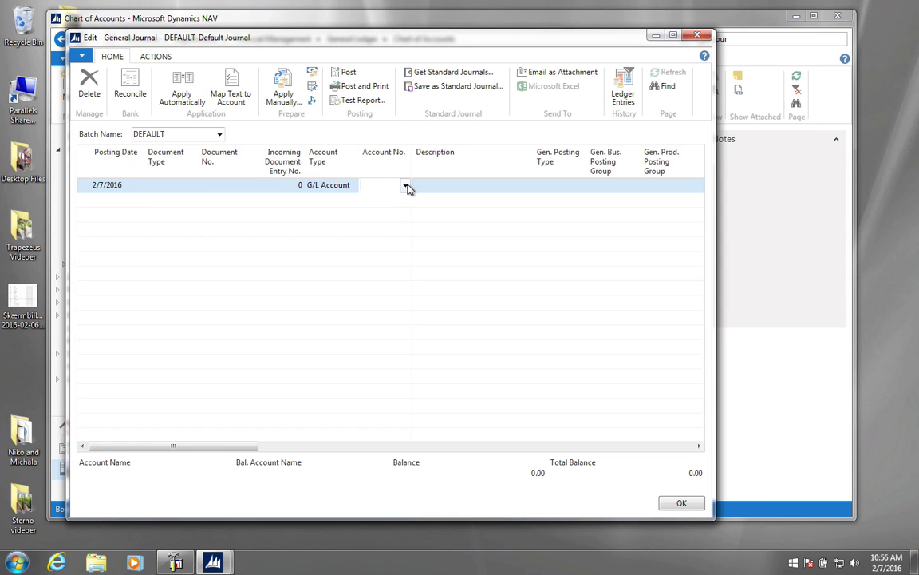
click(406, 186)
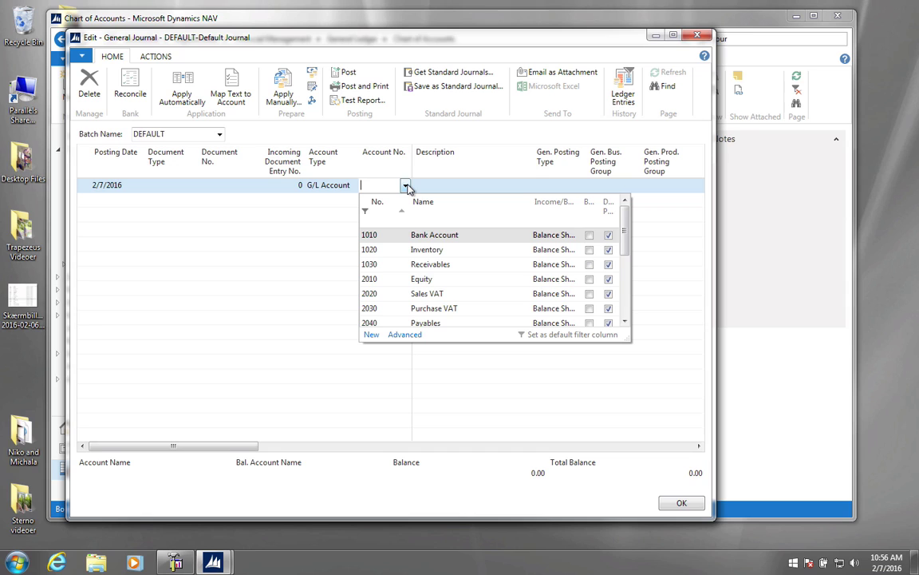
click(417, 279)
key(Tab)
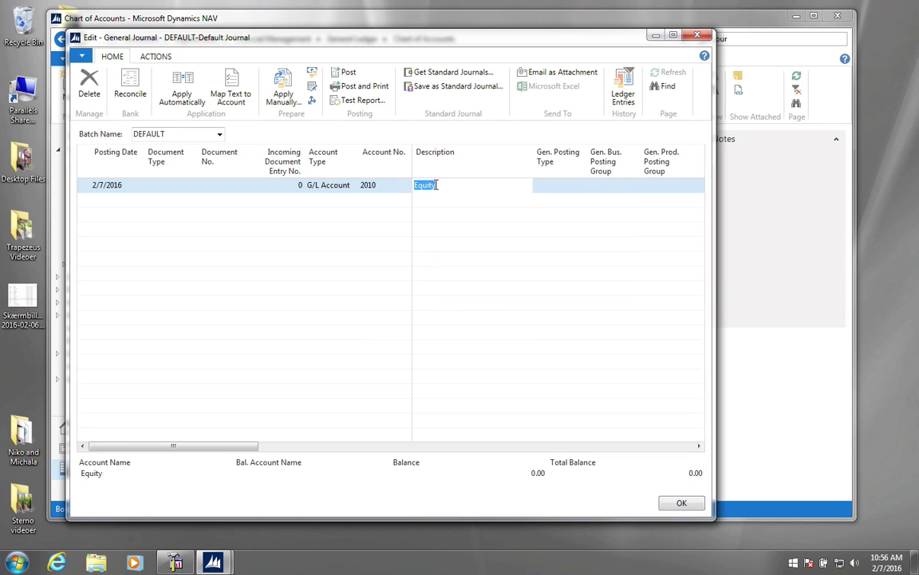
key(Tab)
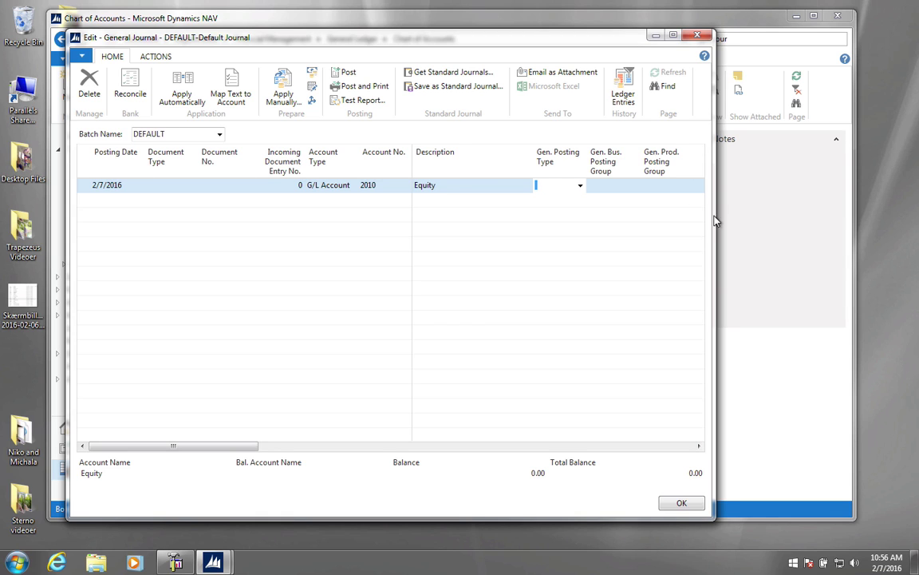
- Widen the journal window to reveal the Amount and balancing account columns
drag(714, 217, 876, 216)
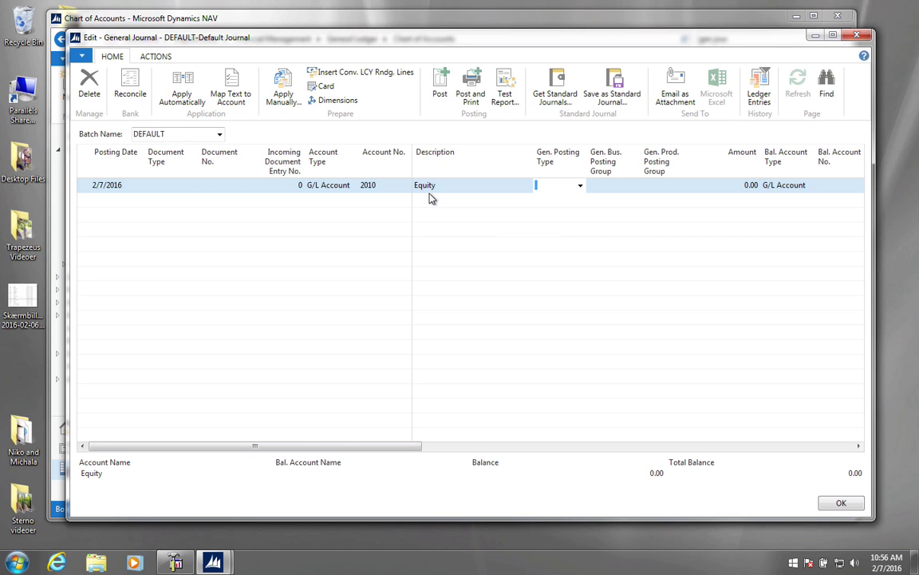
key(Tab)
key(Tab)
key(Tab)
key(Tab)
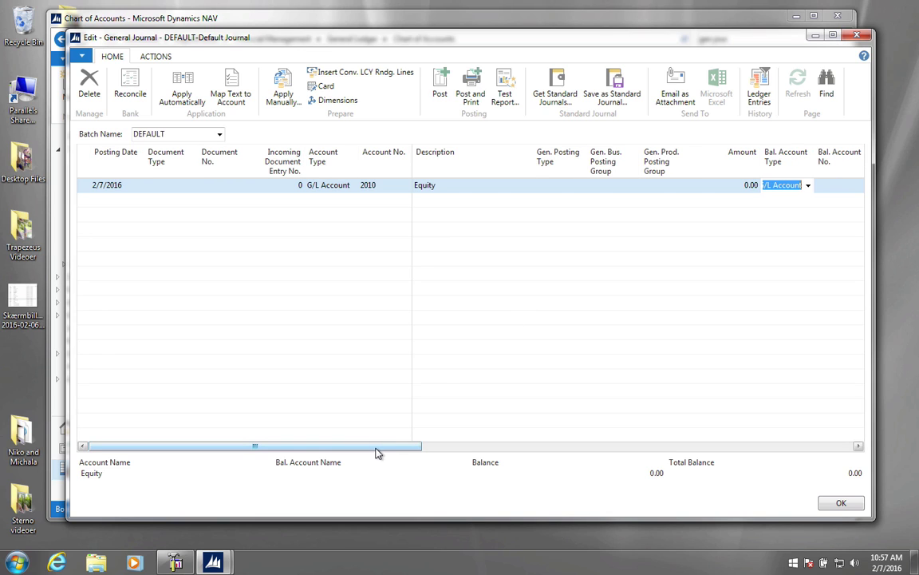
drag(378, 451, 385, 449)
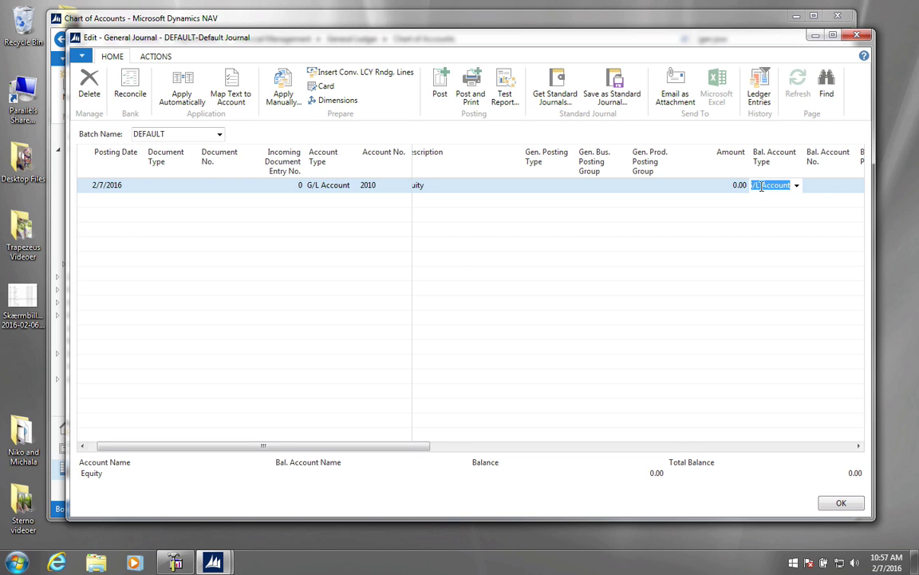
click(831, 184)
click(852, 186)
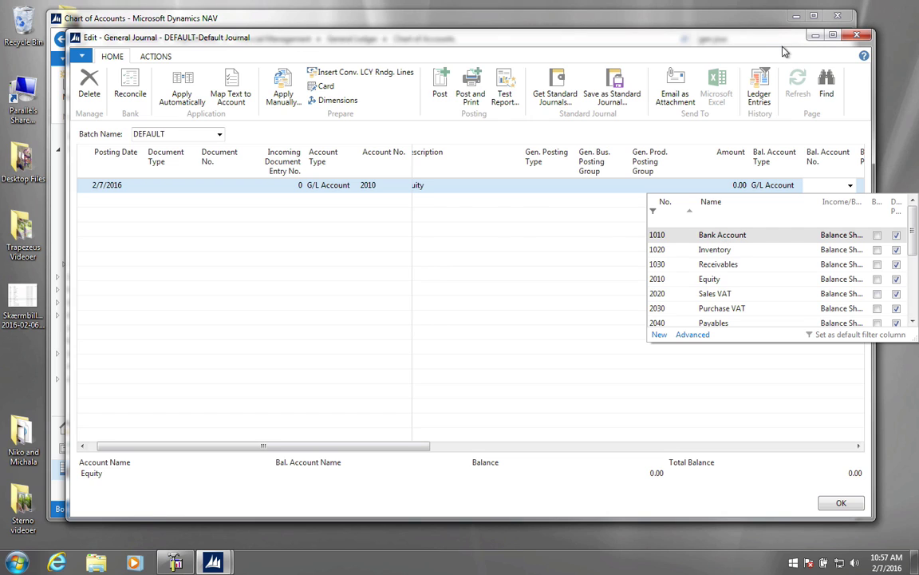
click(705, 39)
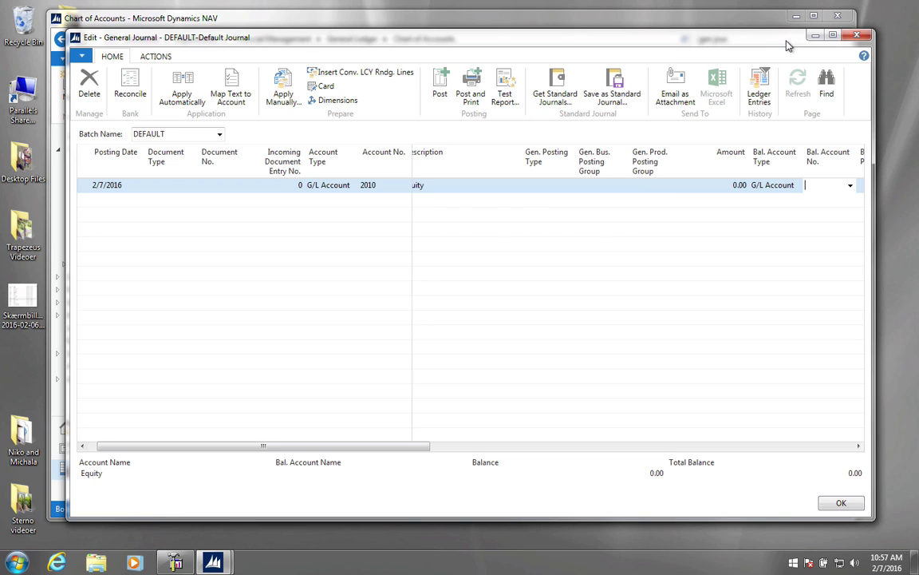
- Set the line's balancing account to Bank Account 10, HSBC
click(795, 185)
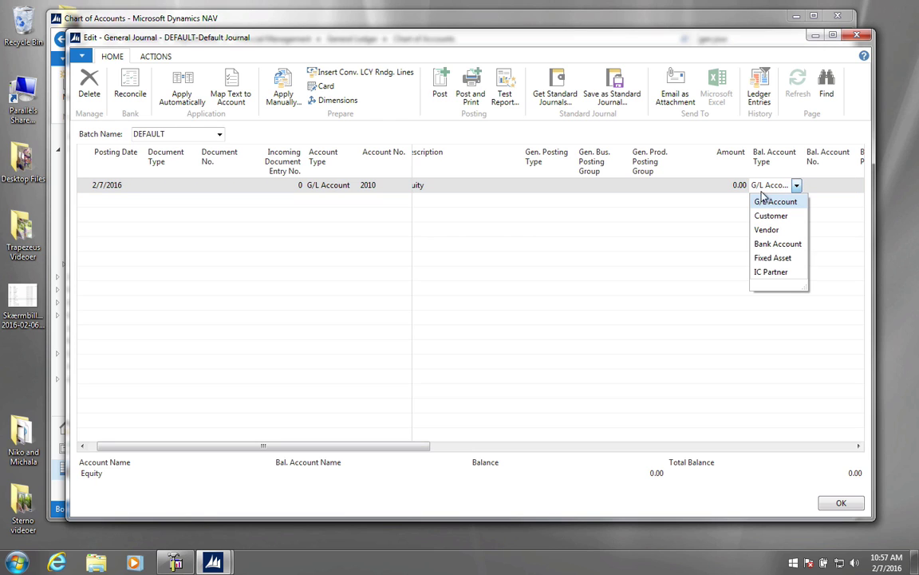
click(772, 243)
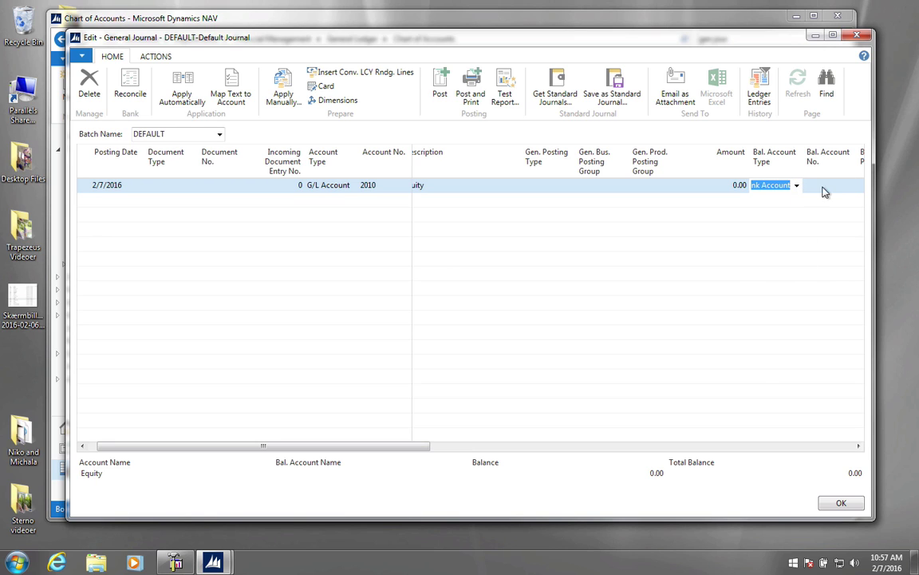
click(841, 185)
click(850, 185)
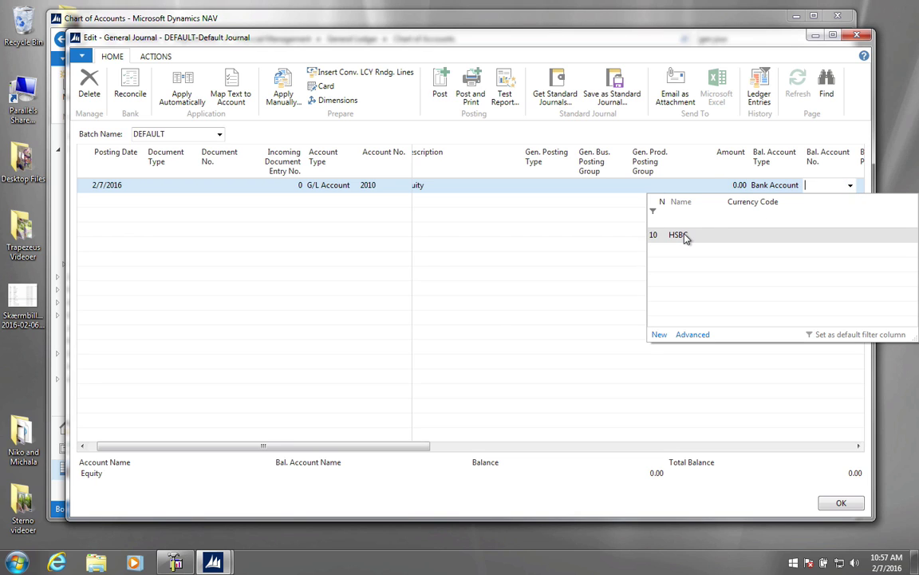
click(684, 237)
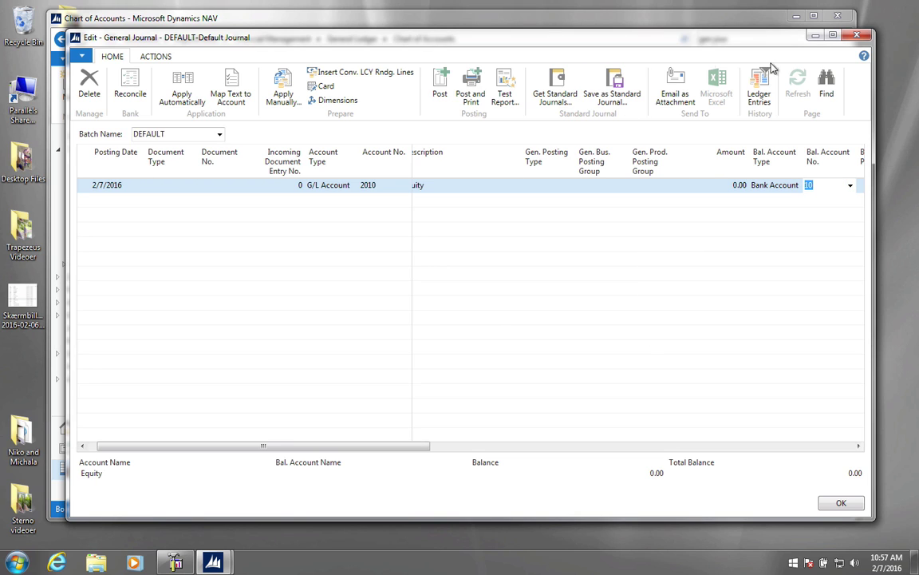
- Enter 10000 as the Equity line's amount
drag(873, 97, 909, 97)
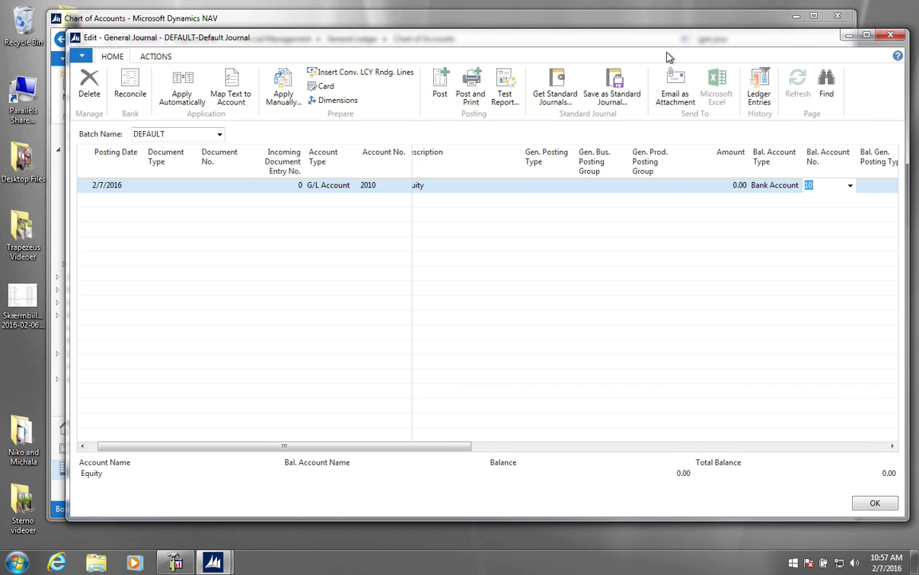
key(shift+Tab)
key(shift+Tab)
key(shift+Tab)
key(shift+Tab)
key(shift+Tab)
key(shift+Tab)
key(shift+Tab)
key(shift+Tab)
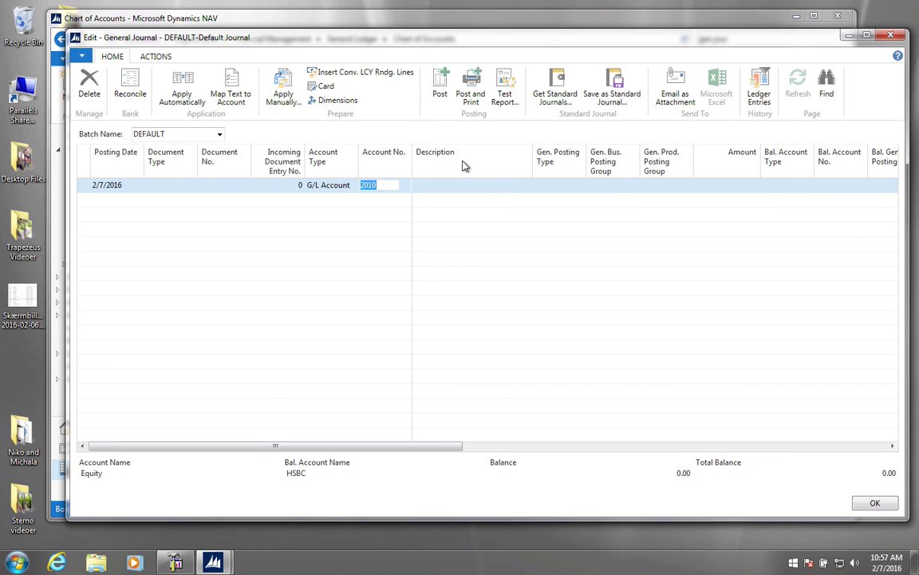
key(Tab)
key(Tab)
key(Tab)
key(Tab)
key(Tab)
key(Tab)
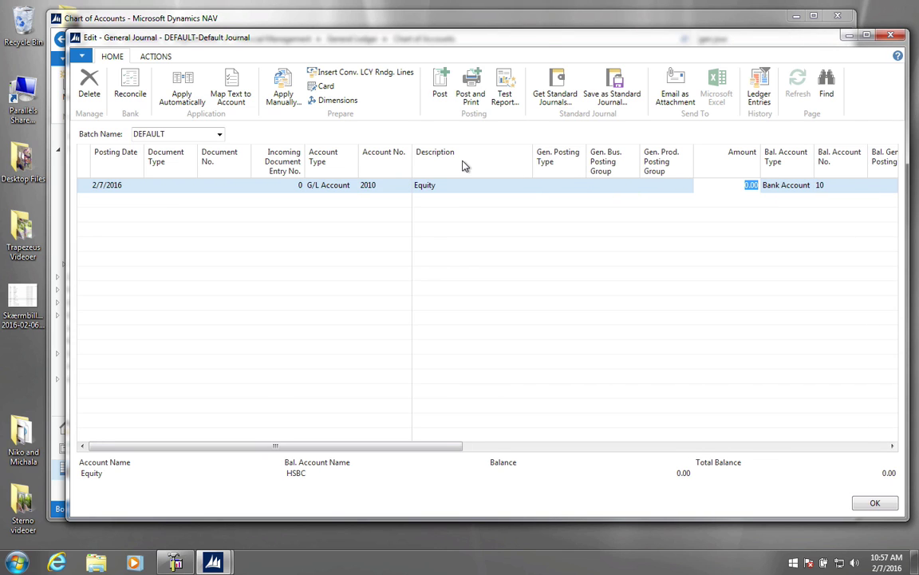
text(10000)
key(Tab)
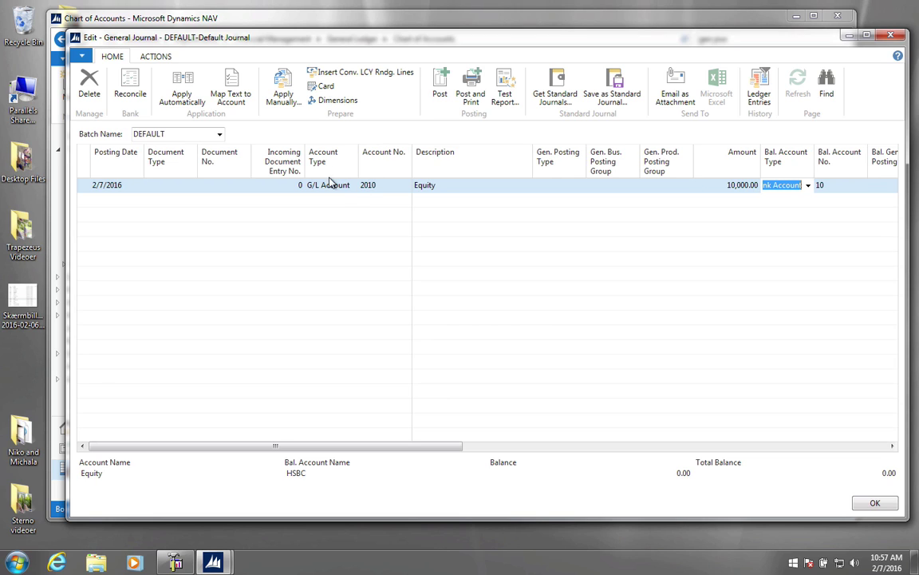
- Change the amount to -10,000.00 and re-enter account 2010 on the line
click(715, 185)
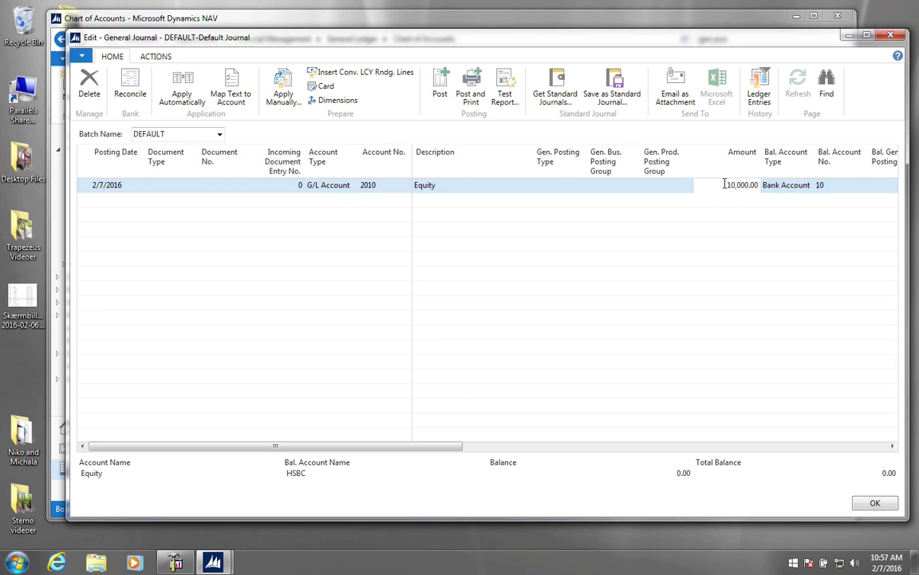
drag(727, 186, 763, 185)
click(715, 185)
text(=)
key(BackSpace)
text(-)
key(Tab)
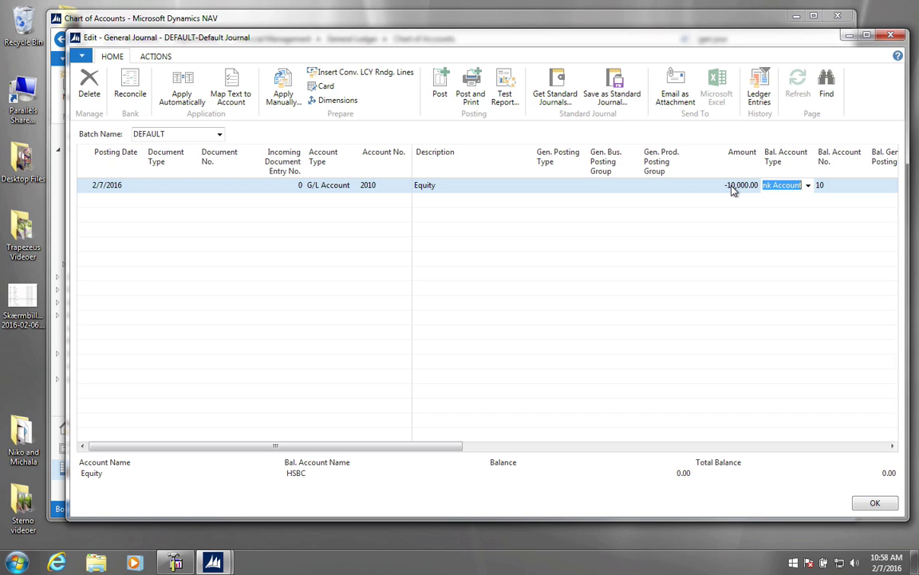
click(722, 185)
double_click(722, 185)
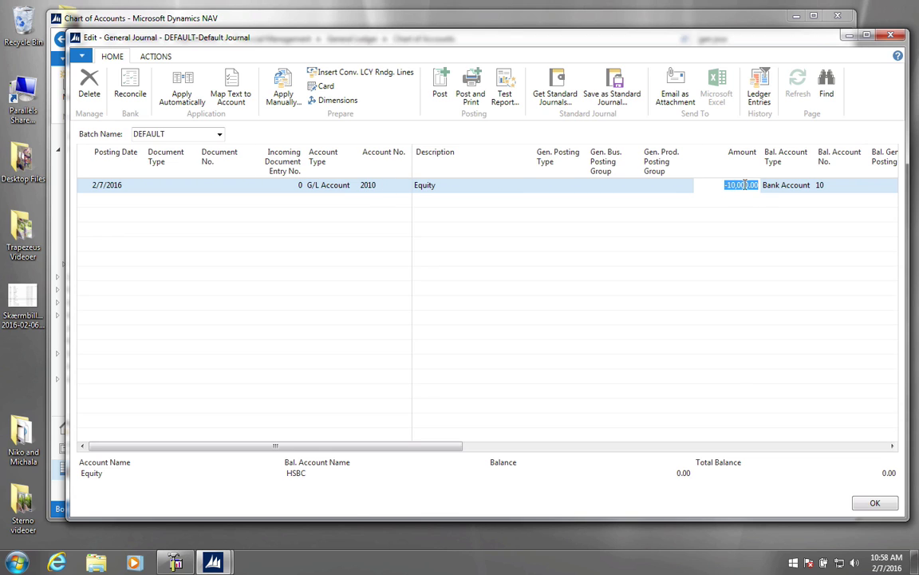
click(371, 192)
text(2010)
- Fix the missing-document-number posting error by setting Document No. to OWEIY
click(437, 88)
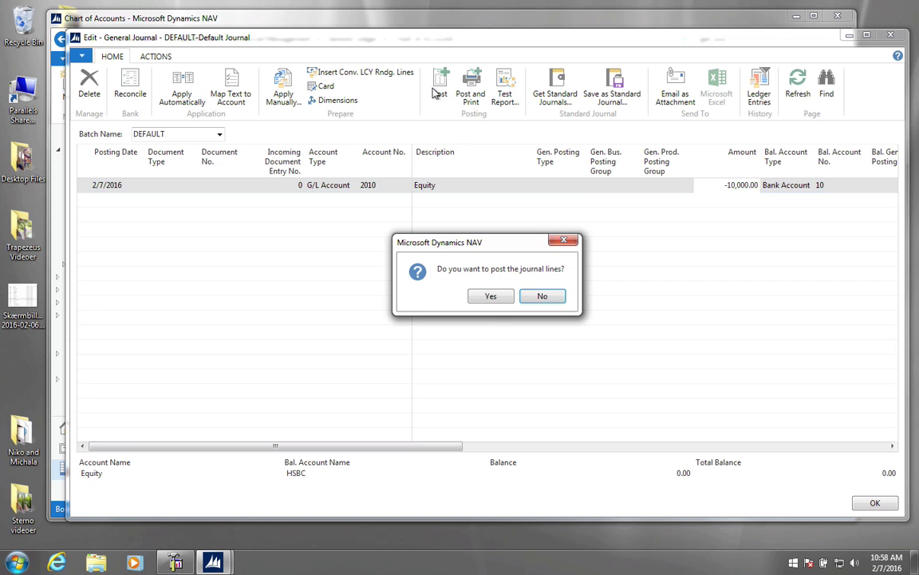
click(511, 301)
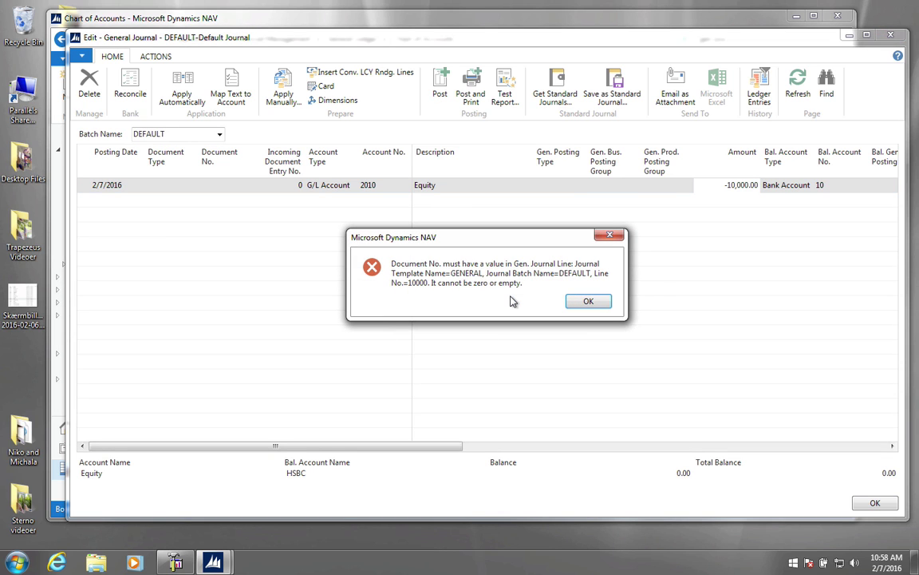
click(587, 302)
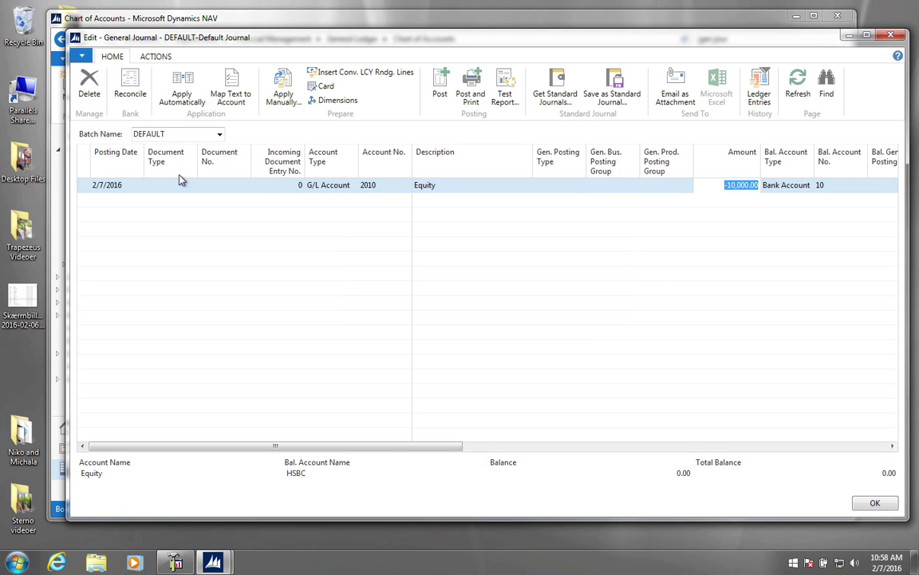
click(205, 182)
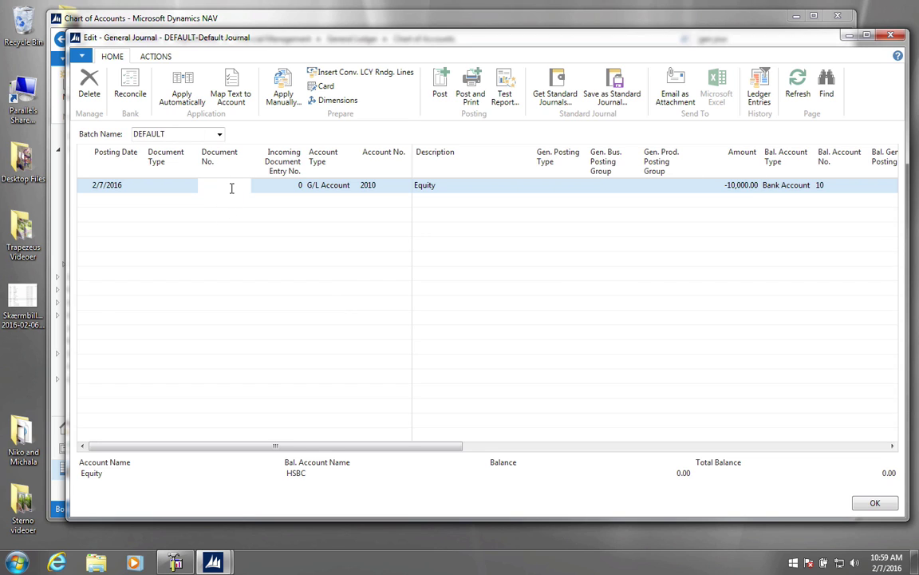
text(oweiy)
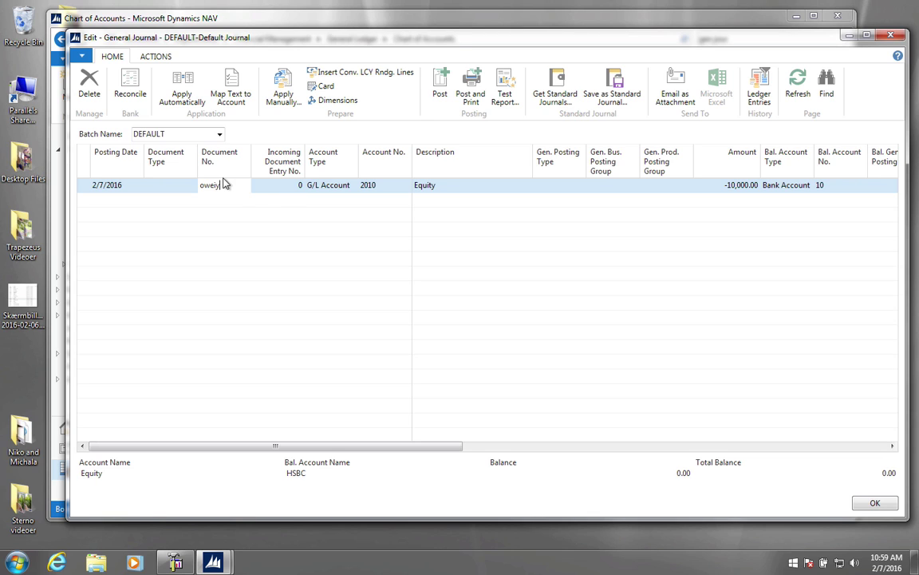
key(Tab)
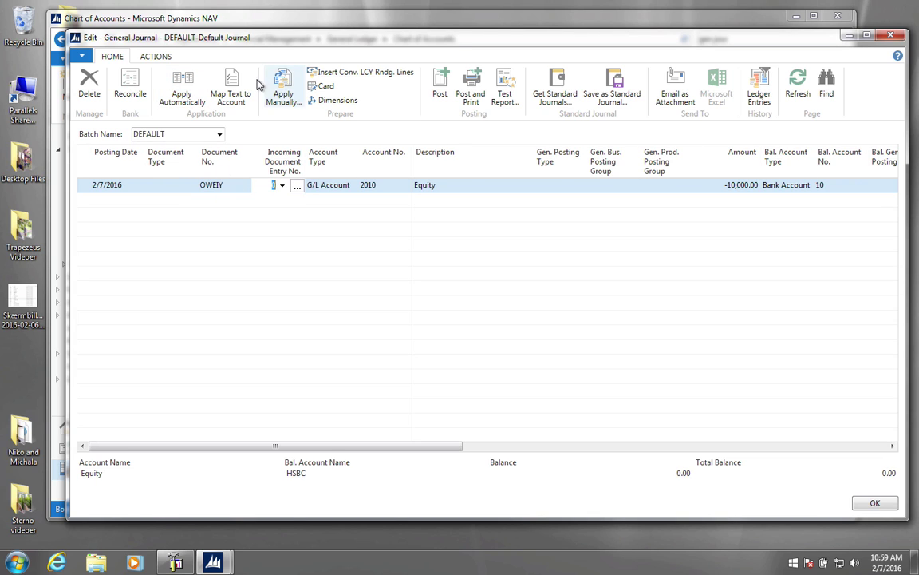
- Post the Equity journal line and return to the Chart of Accounts
click(439, 87)
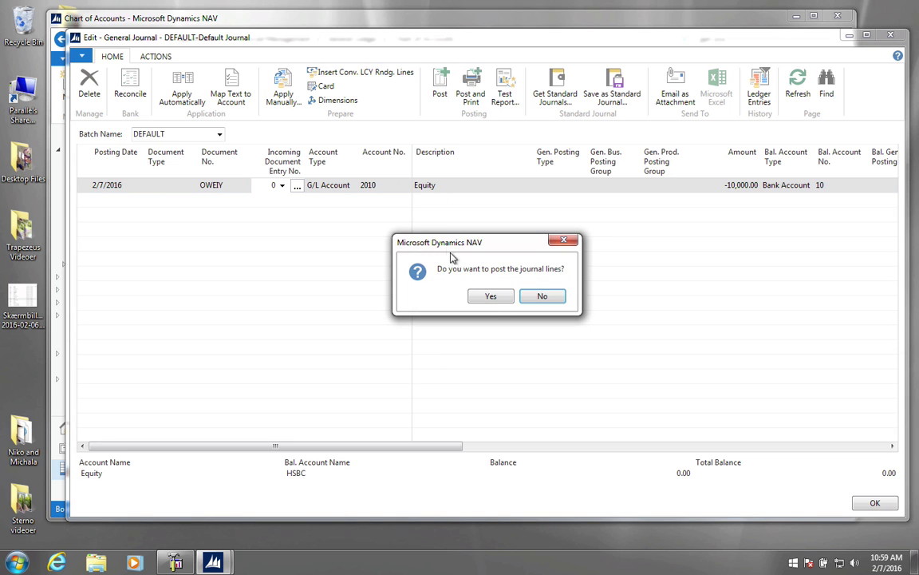
click(493, 298)
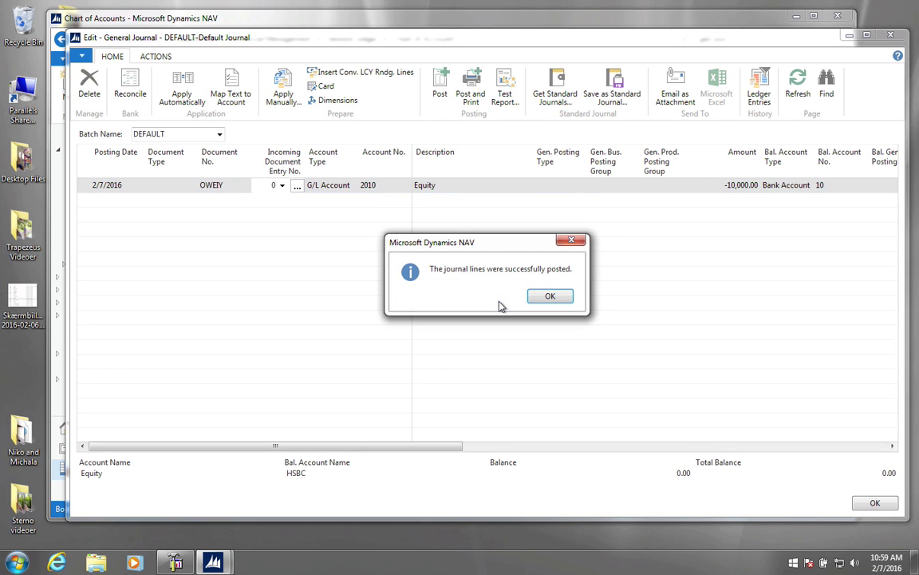
click(550, 297)
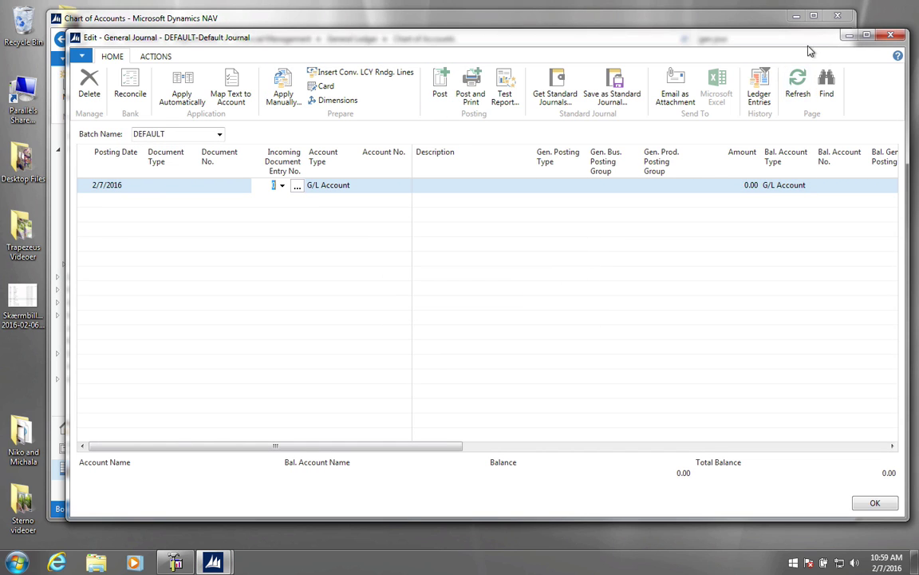
drag(810, 51, 666, 188)
click(738, 38)
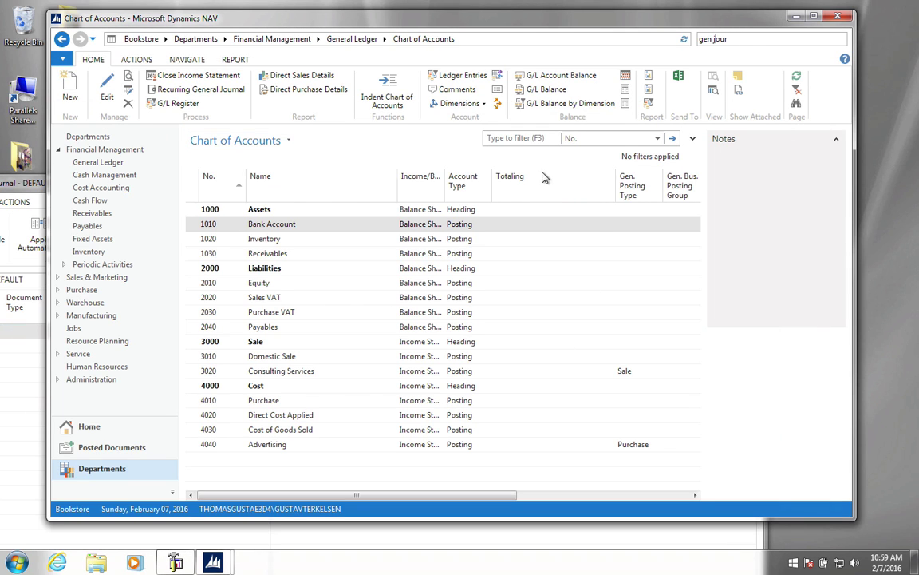
- Narrow the Totaling column to reveal Net Change, and open Bank Accounts via search
drag(617, 180, 576, 186)
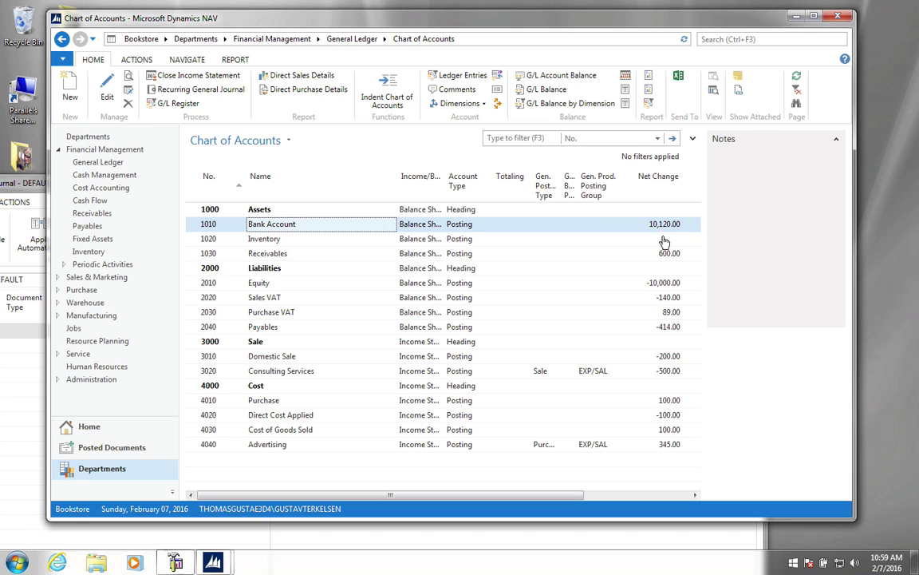
click(699, 38)
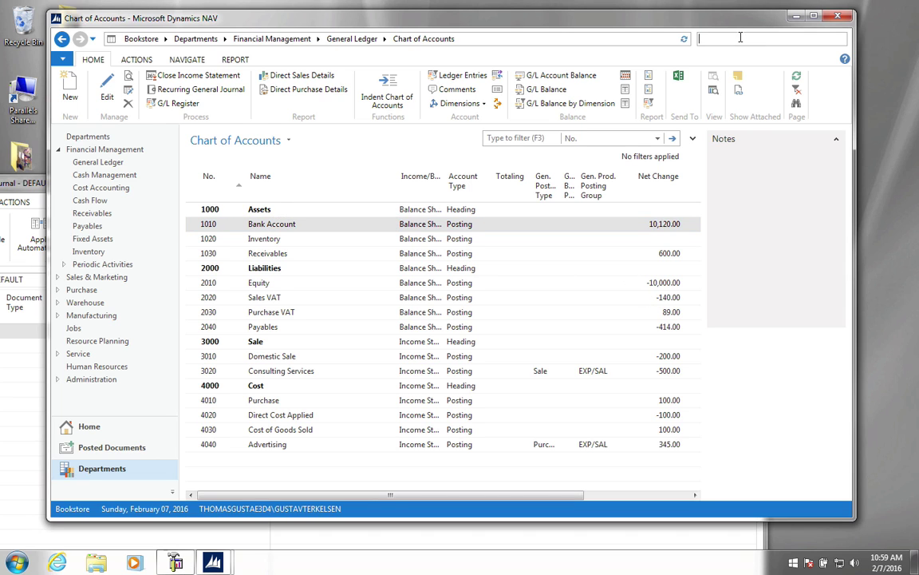
text(bank ac)
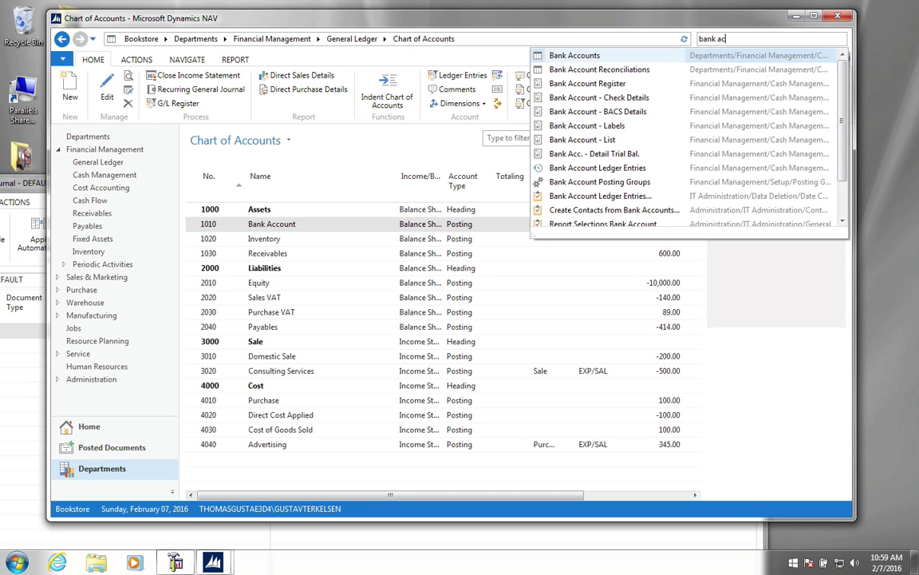
click(571, 58)
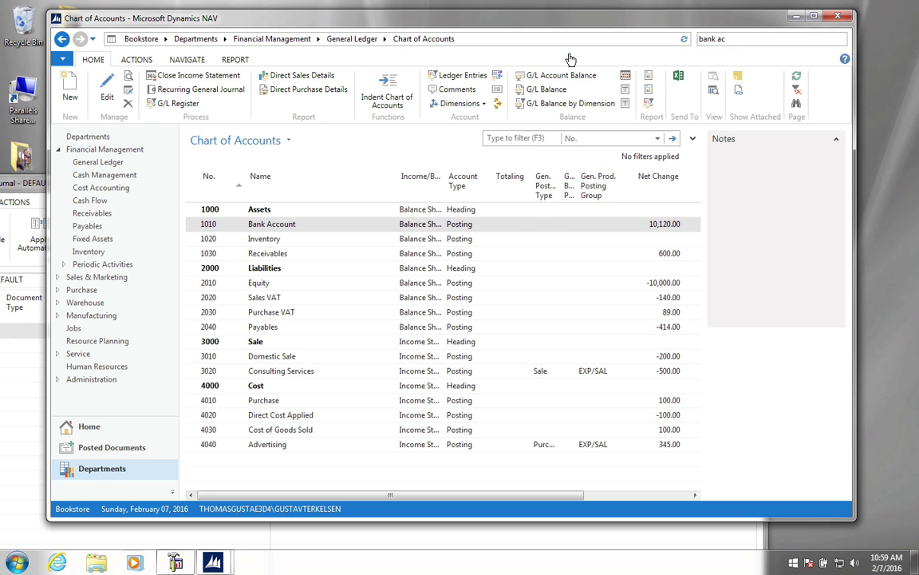
click(261, 214)
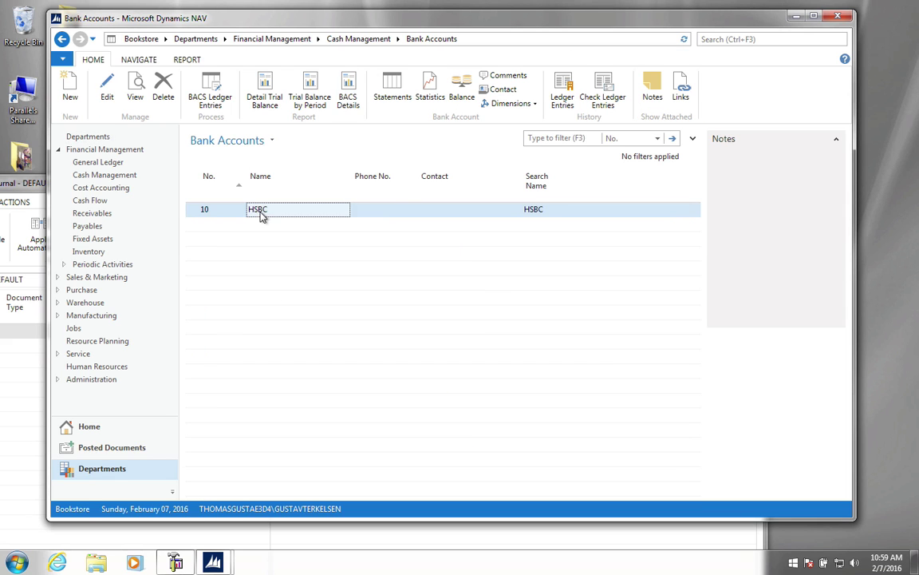
double_click(261, 214)
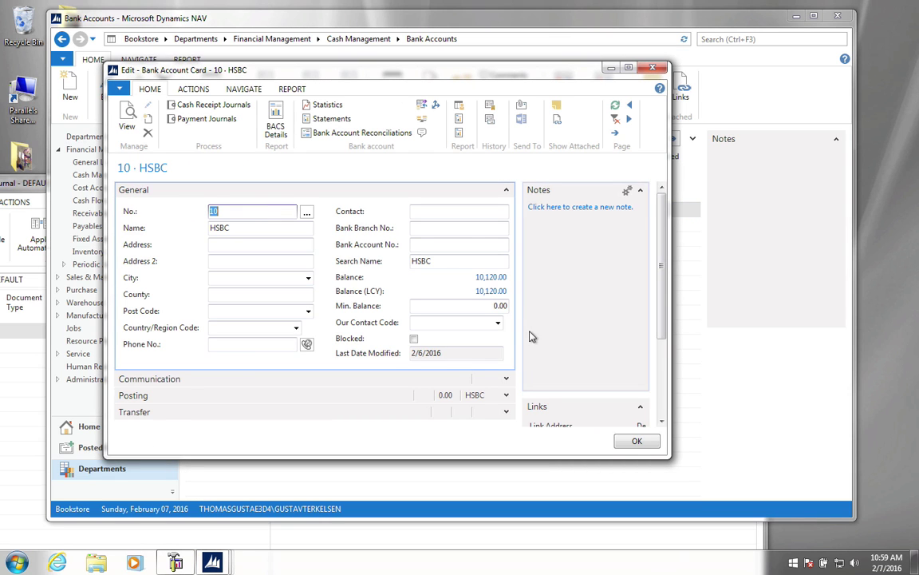
drag(495, 79, 511, 40)
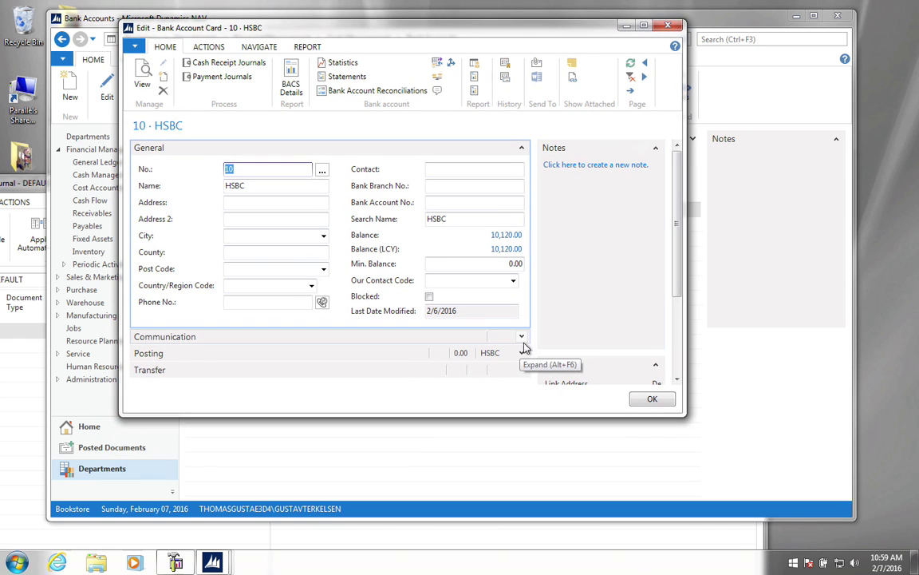
drag(685, 400, 731, 400)
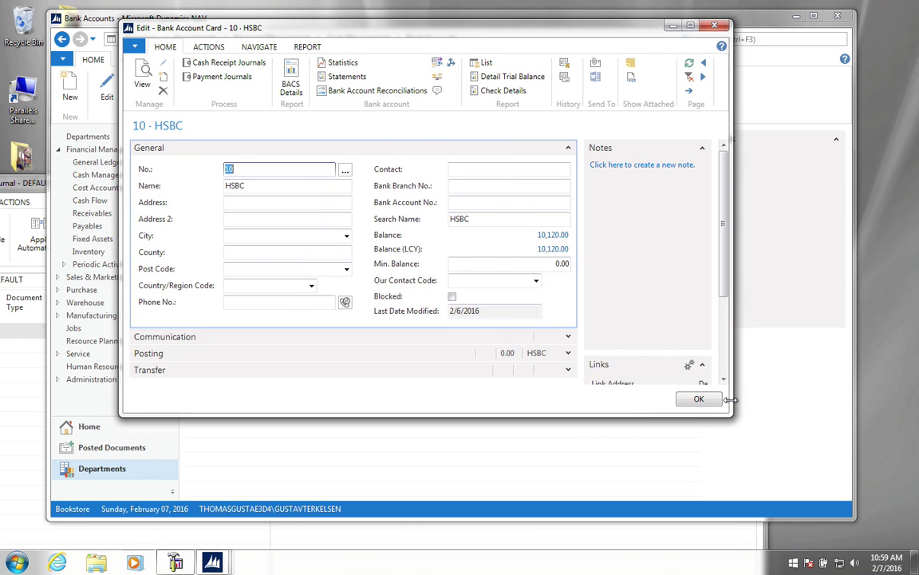
click(570, 235)
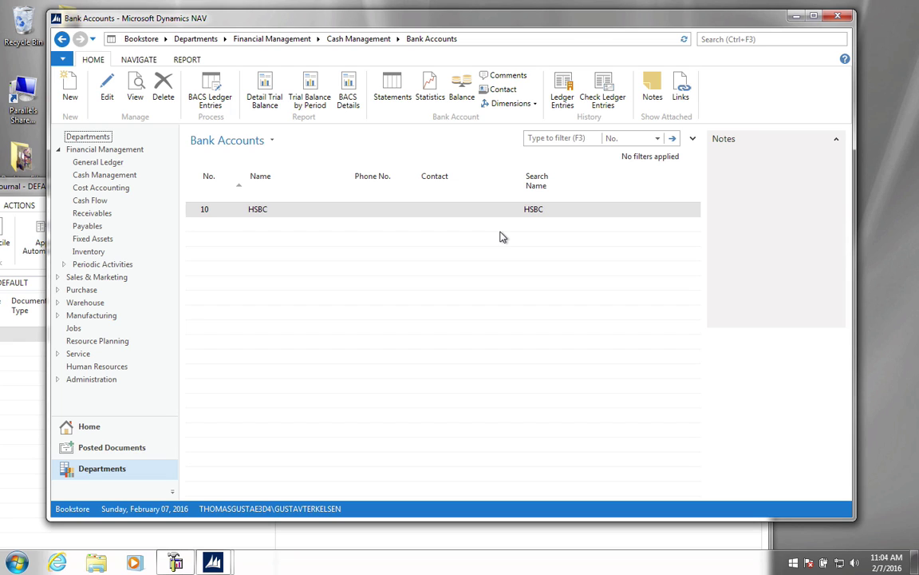
click(721, 39)
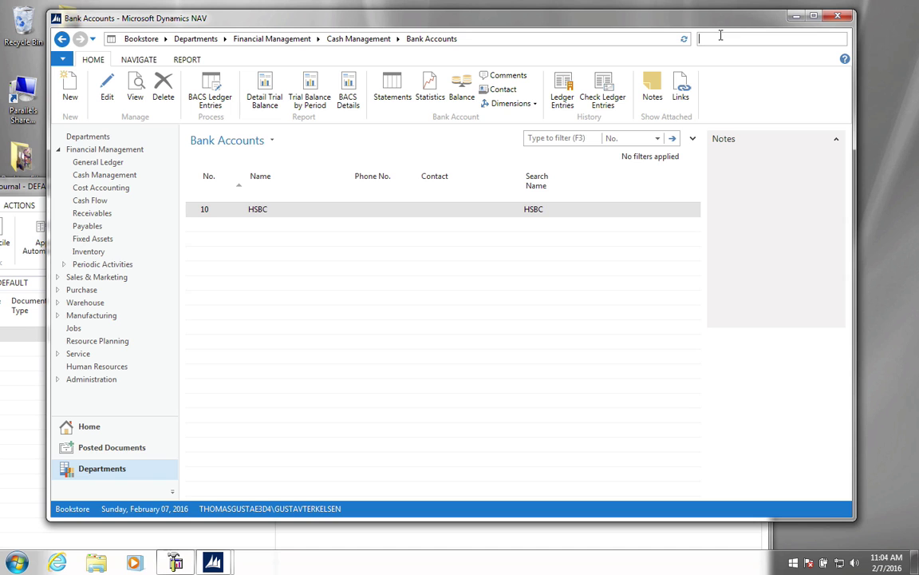
text(ge)
key(Escape)
drag(34, 185, 150, 76)
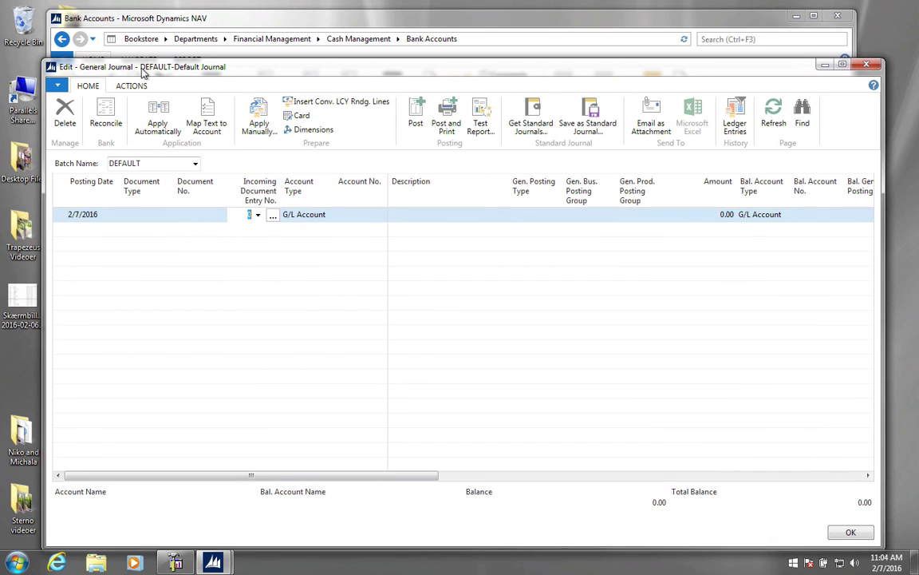
click(741, 40)
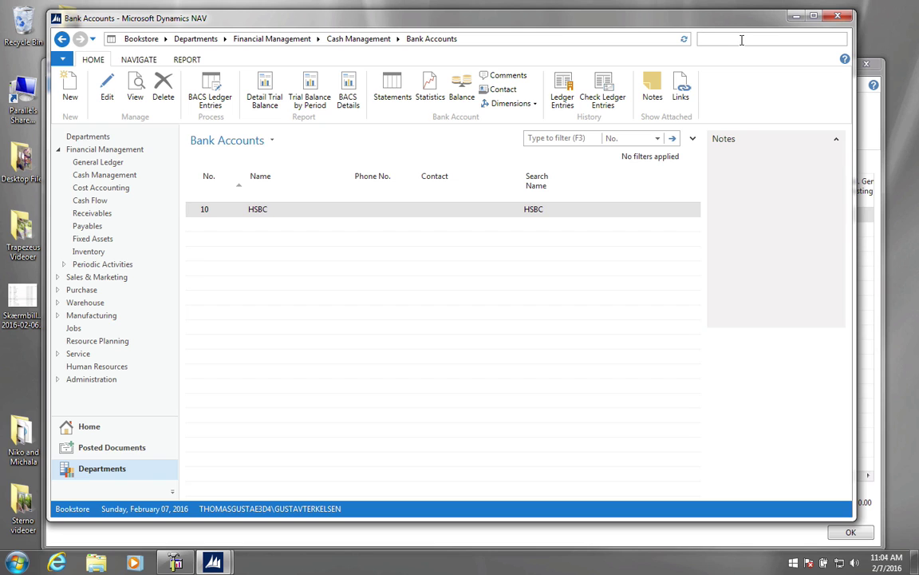
text(chart)
- Start a new G/L account card from the Chart of Accounts
click(595, 56)
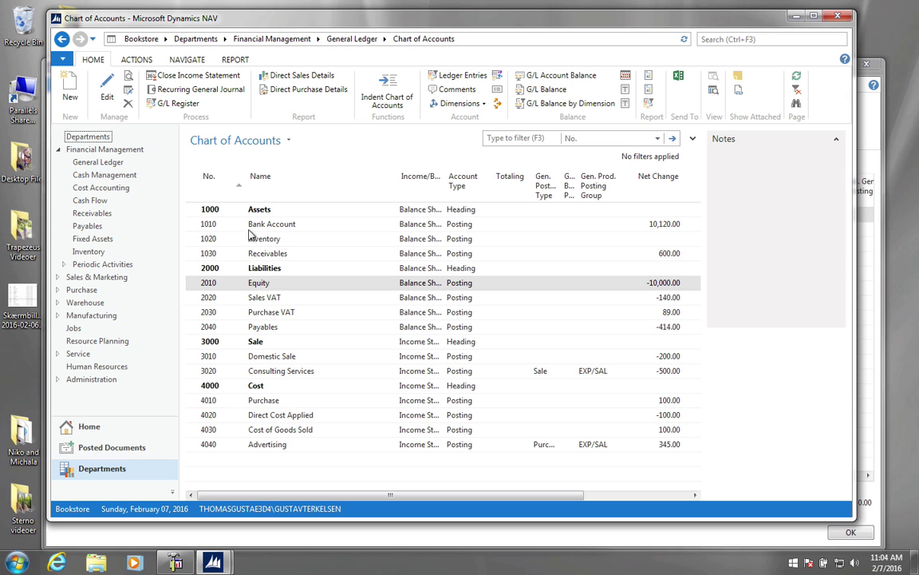
click(201, 253)
click(71, 90)
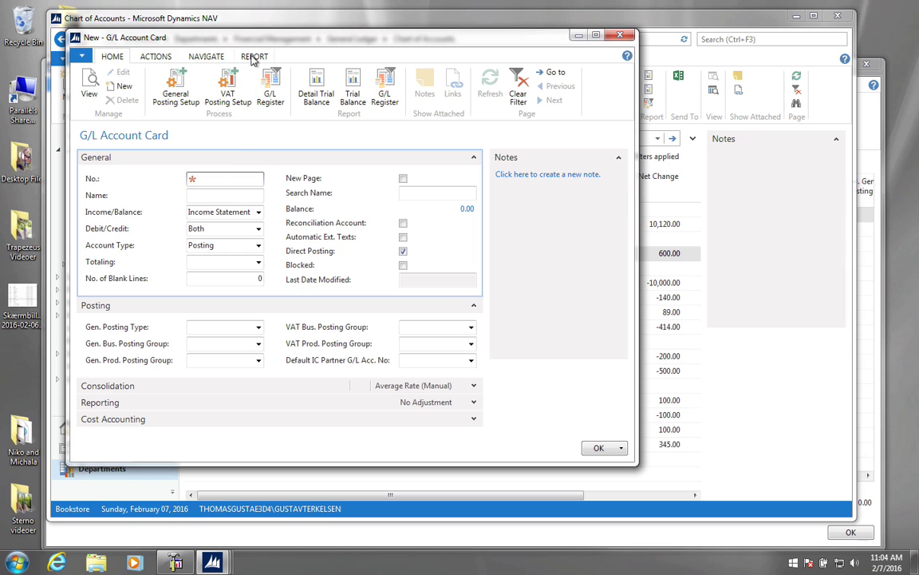
drag(270, 44, 687, 16)
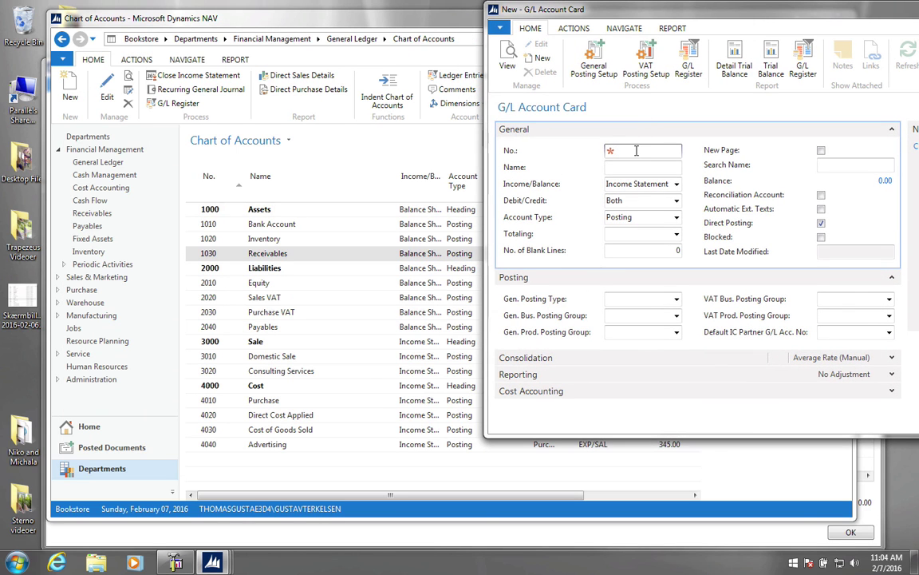
- Define account 1040 Cars as a Balance Sheet account and close the card
text(1040)
key(Tab)
text(Cars)
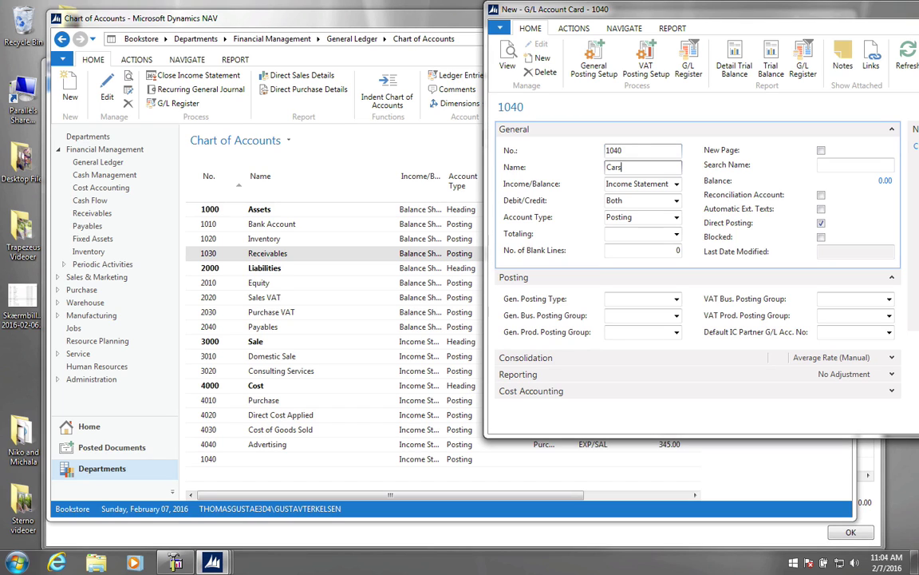
key(Tab)
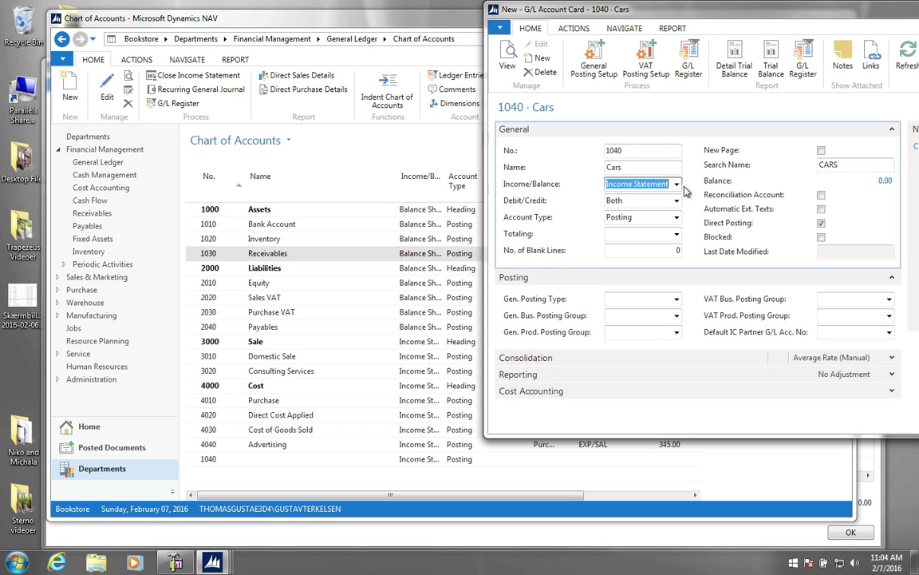
key(Down)
key(Tab)
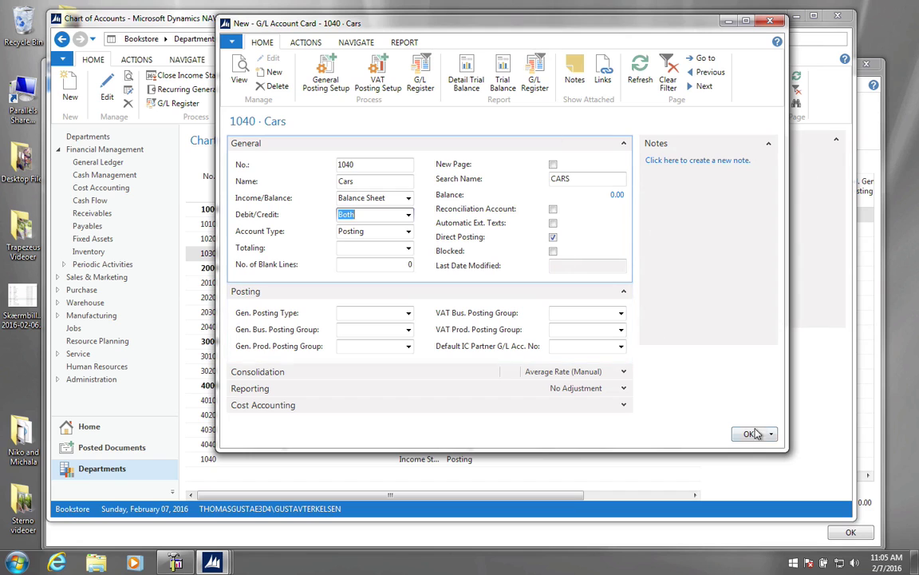
click(750, 435)
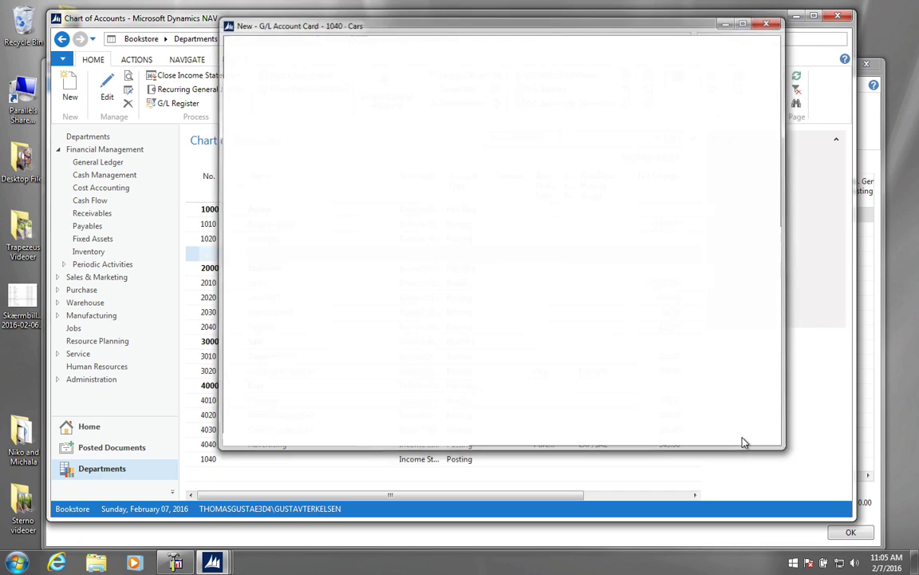
- Select the new 1040 Cars row in the Chart of Accounts
click(256, 270)
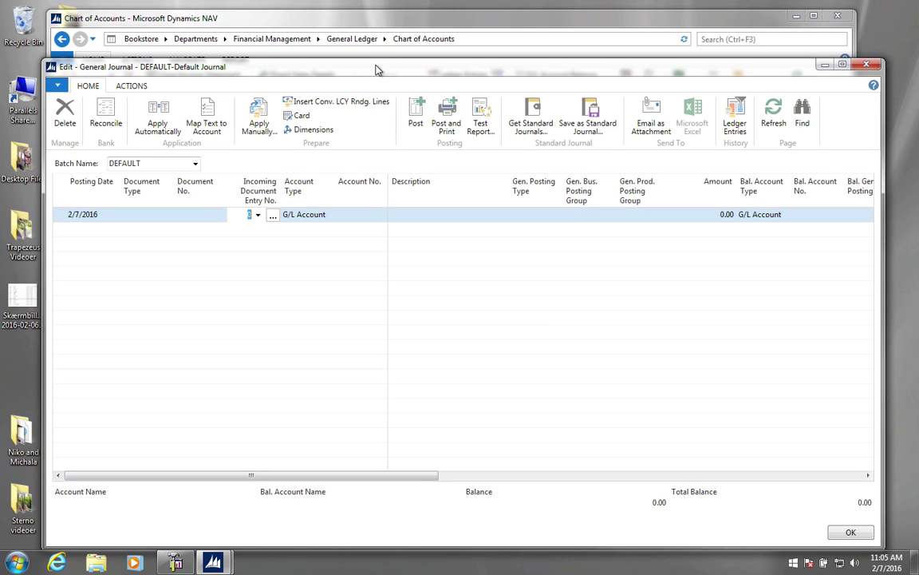
- Give the 2/7/2016 journal line document number JOUR001
click(308, 221)
click(83, 221)
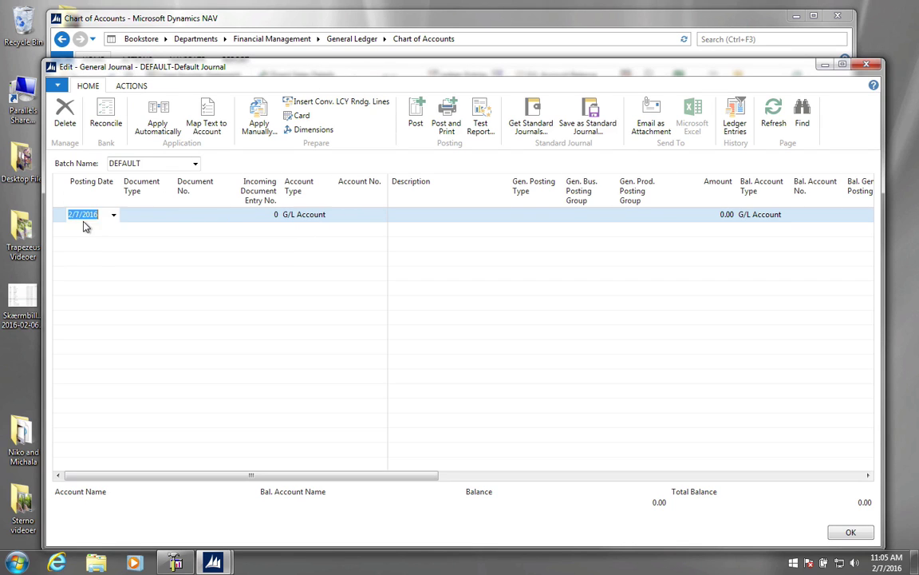
click(134, 214)
key(Tab)
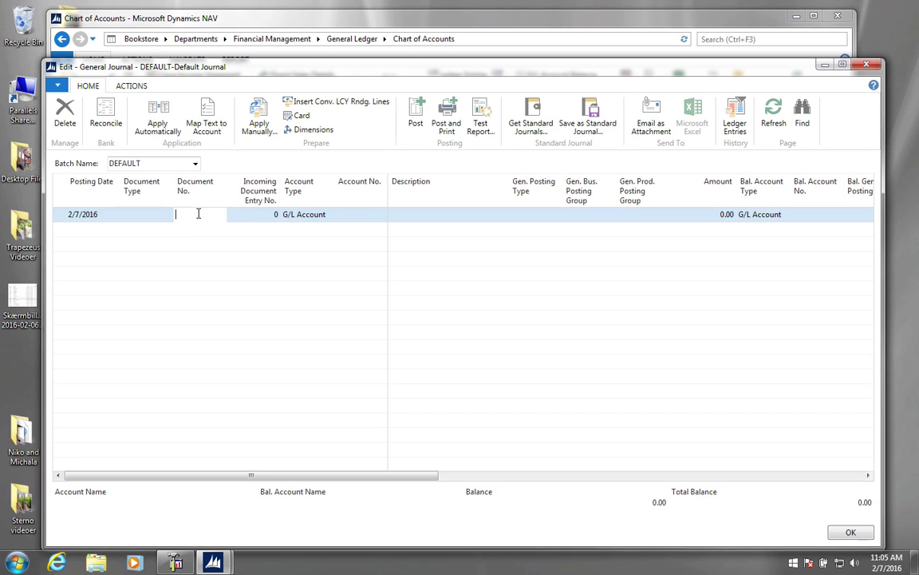
text(jour001)
key(Tab)
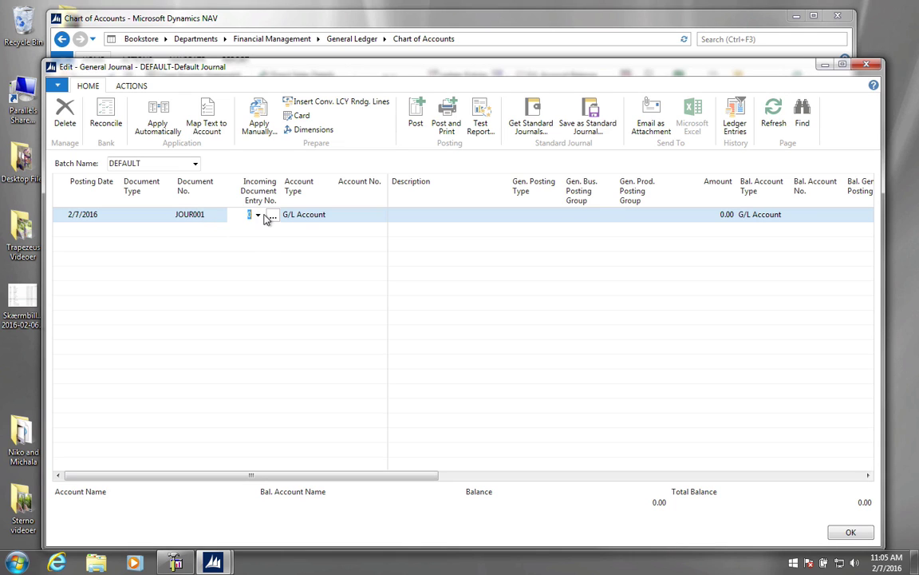
key(Tab)
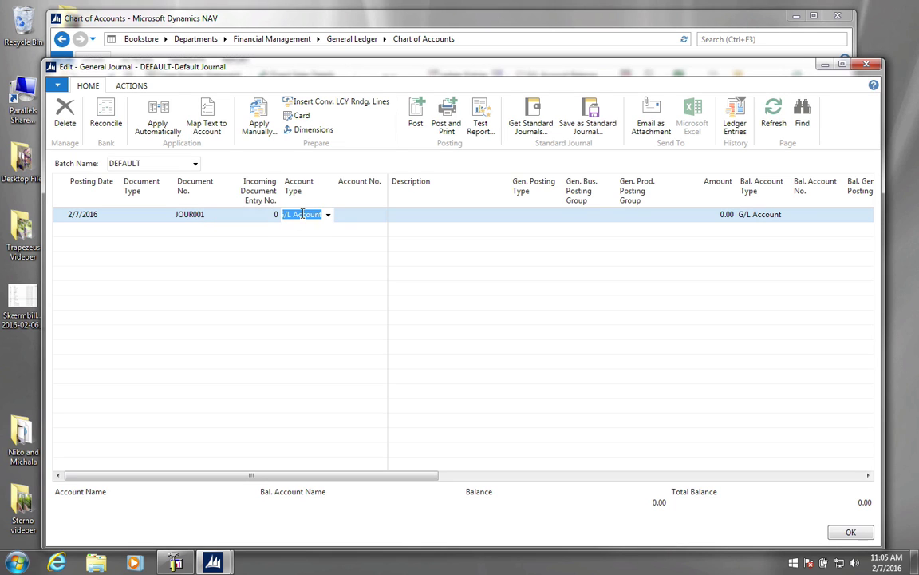
- Choose account 2010 Equity for the line and enter an amount of -1,000
click(376, 214)
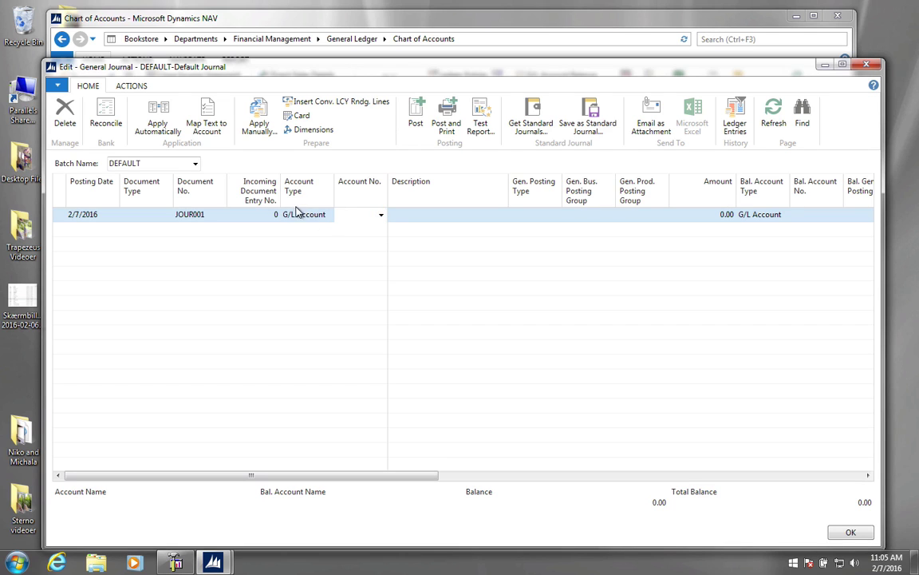
click(381, 214)
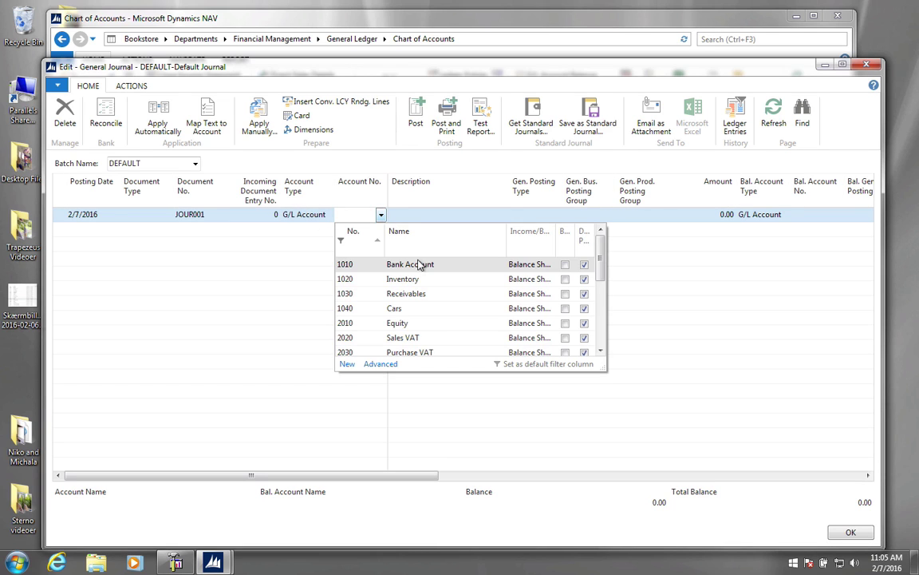
click(354, 327)
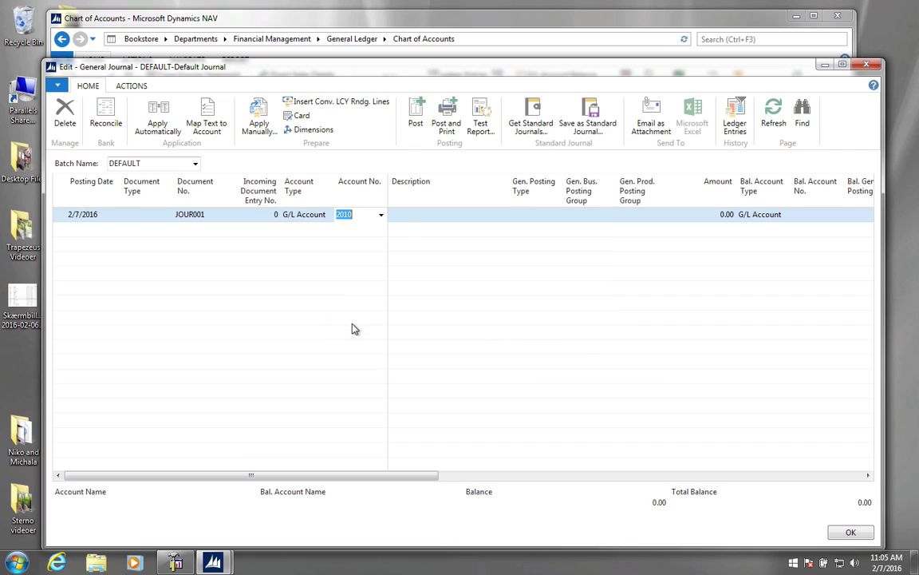
key(Tab)
key(shift+Tab)
key(Tab)
key(Tab)
key(Tab)
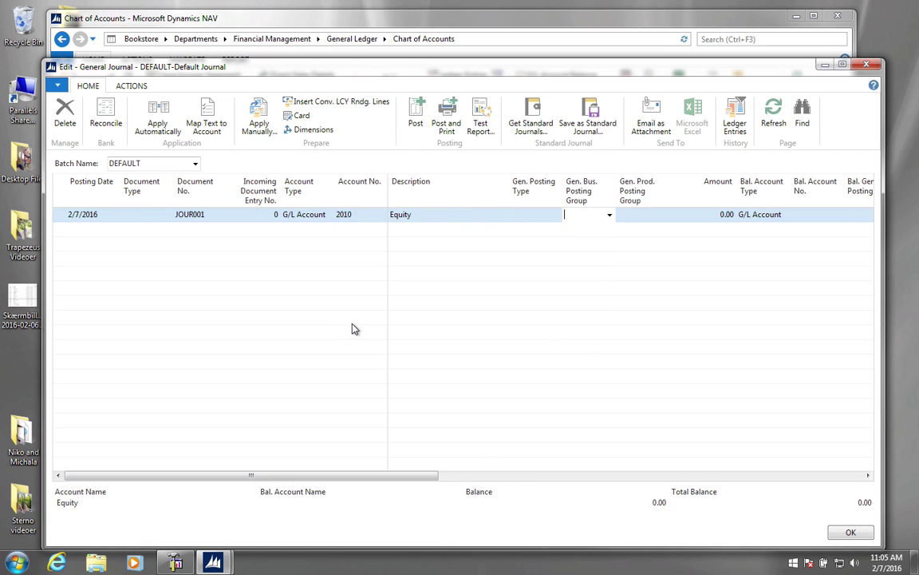
key(Tab)
key(Tab)
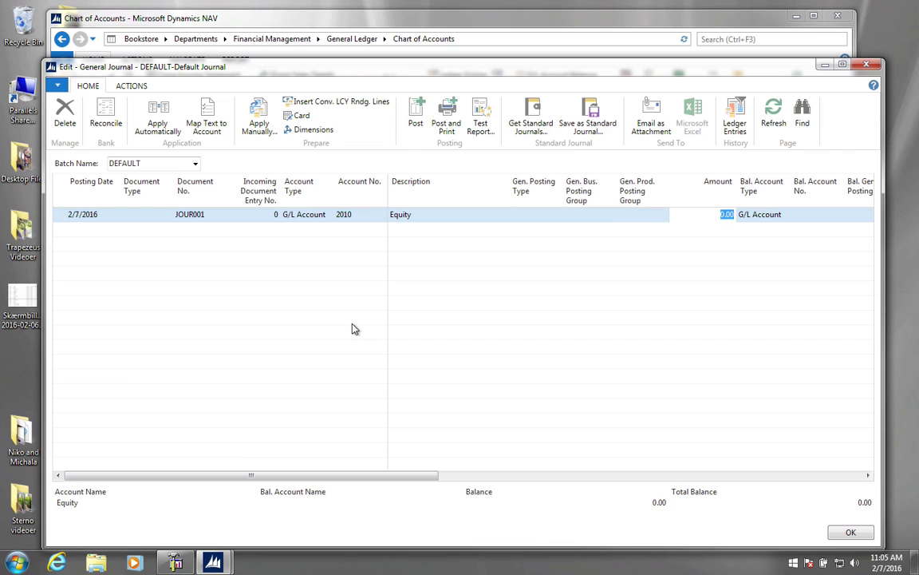
key(BackSpace)
text(-1,000)
key(Tab)
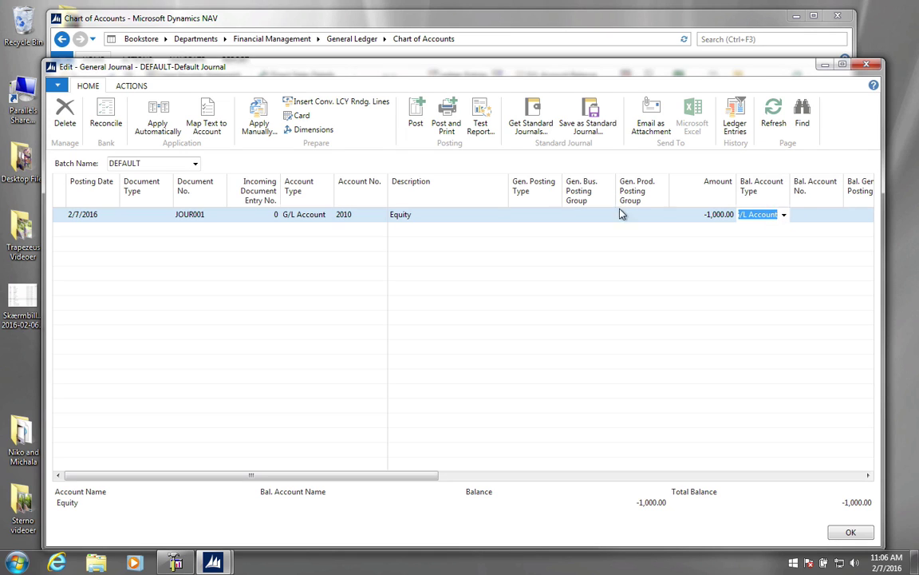
click(196, 216)
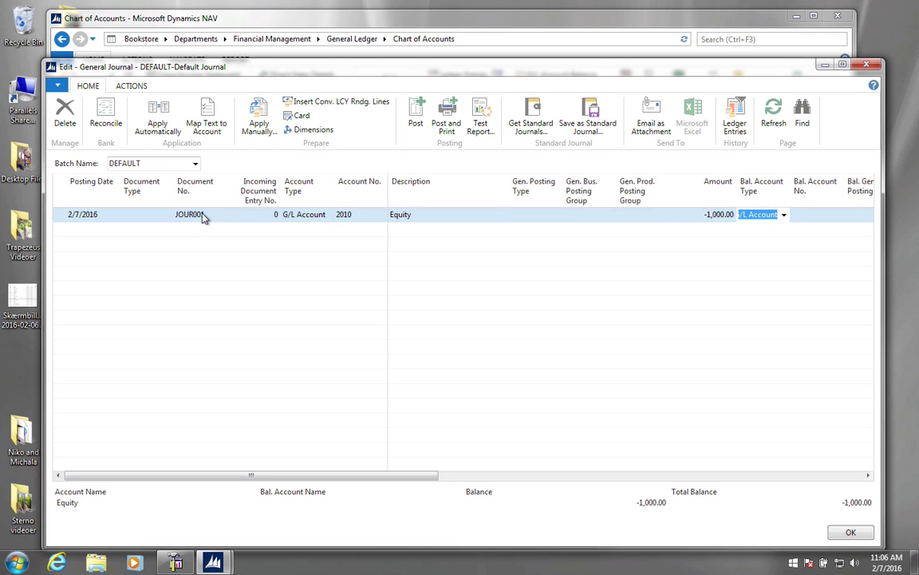
- Add a second line for account 1040 Cars at 1,000.00, bringing the balance to 0.00
key(Down)
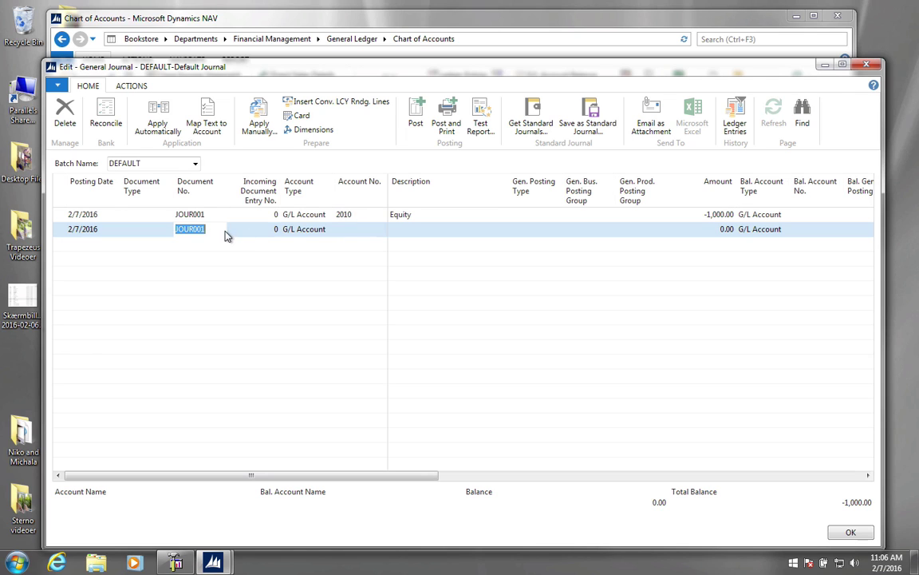
click(352, 229)
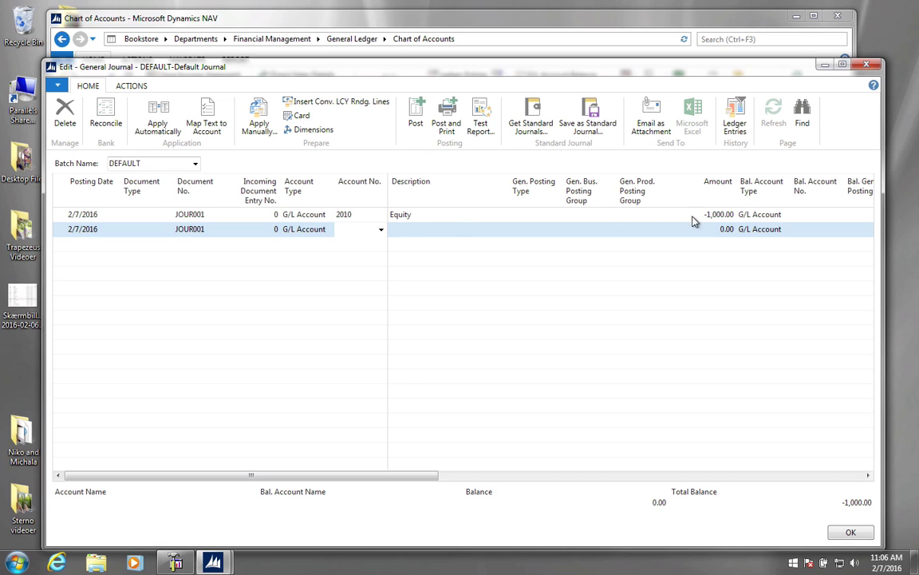
click(382, 231)
click(366, 323)
key(Tab)
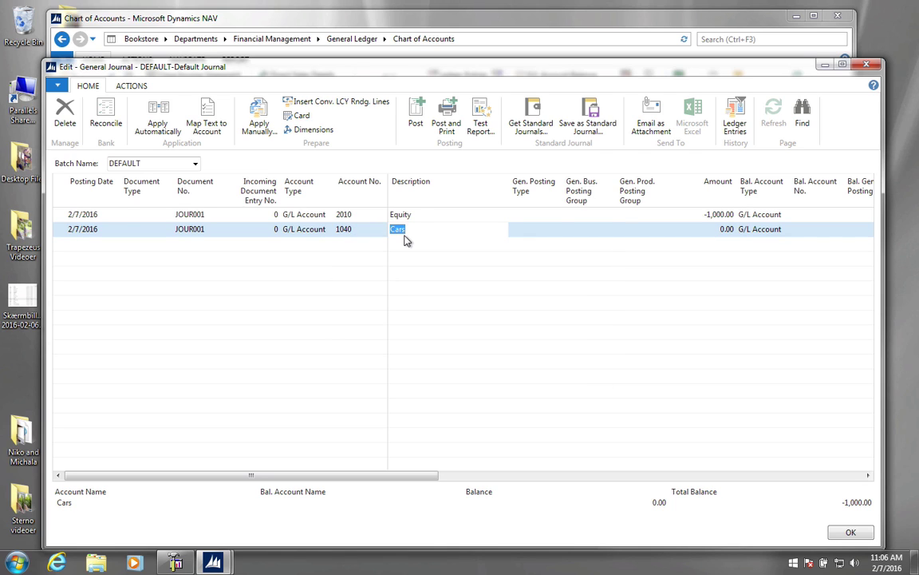
key(Tab)
key(Tab)
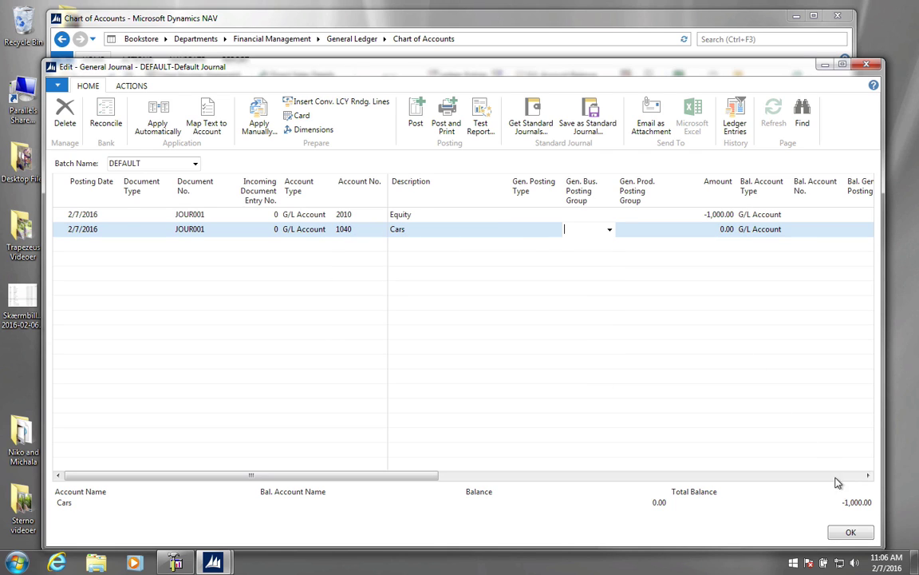
click(708, 228)
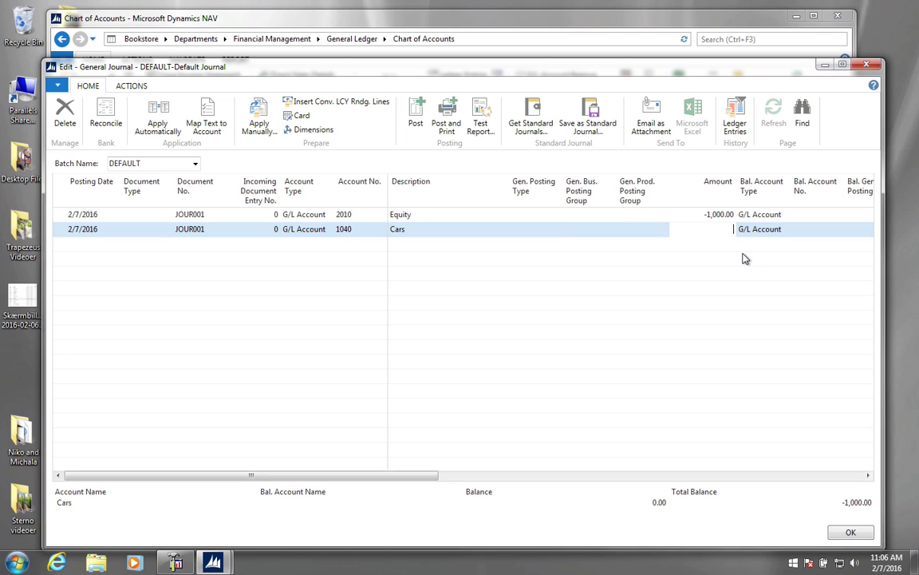
text(1000)
key(Tab)
key(Up)
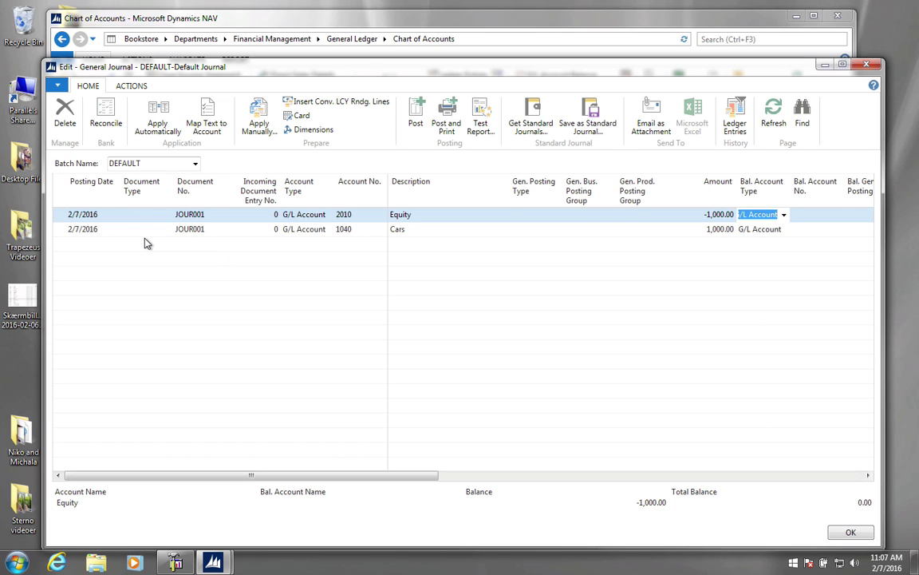
key(Down)
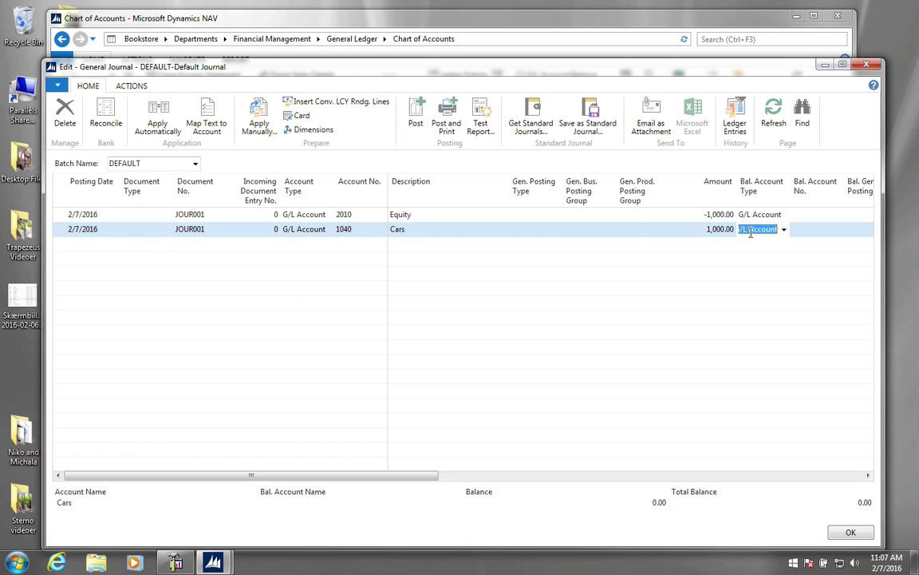
key(Up)
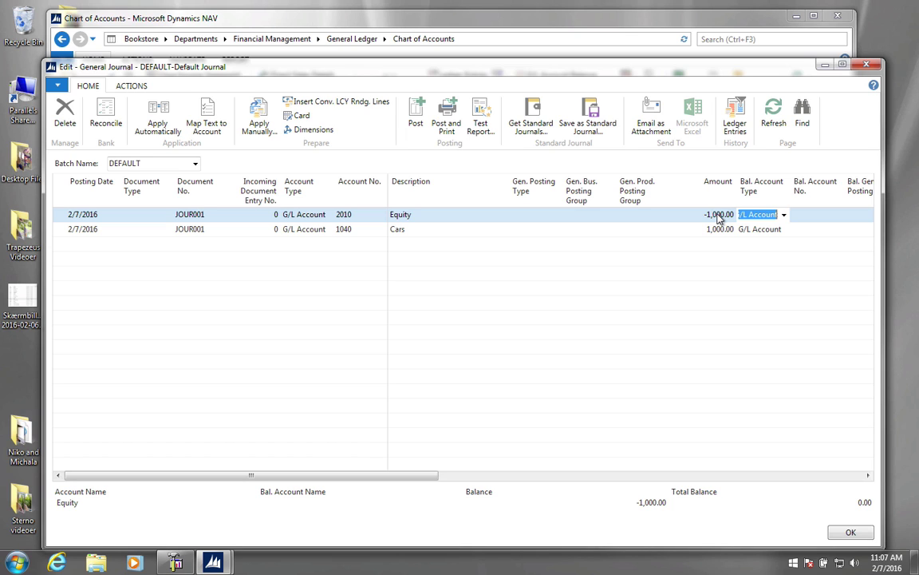
key(Down)
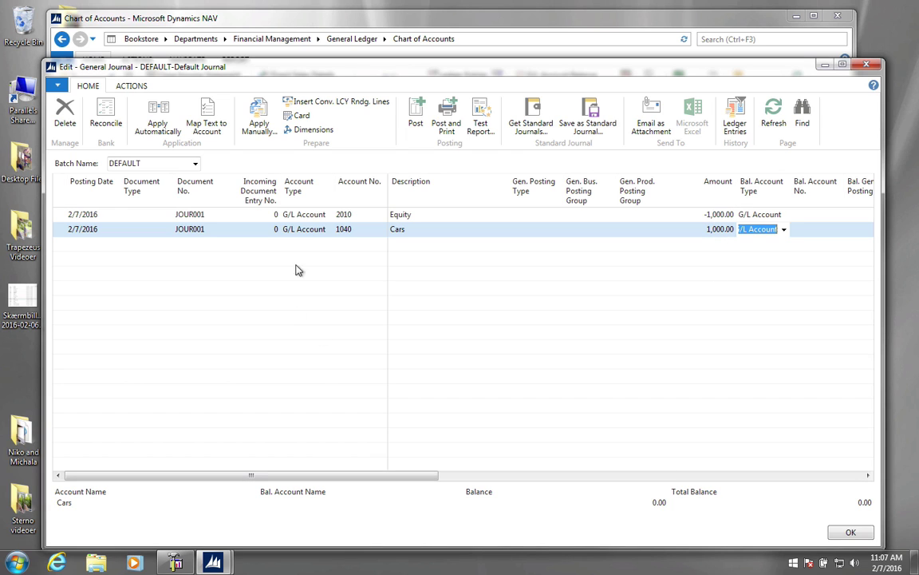
- Post the JOUR001 Equity and Cars lines, then return to the Chart of Accounts showing Cars at 1,000.00
click(418, 118)
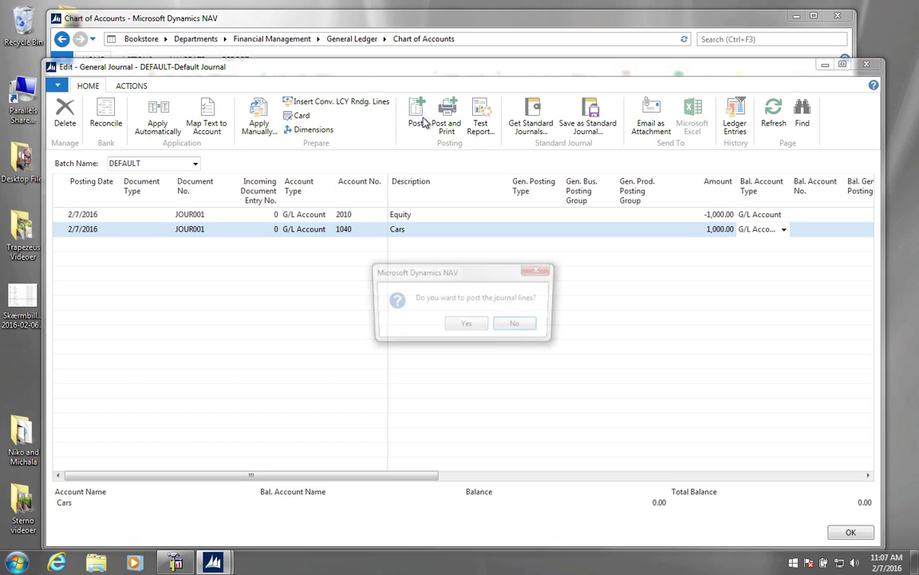
click(467, 326)
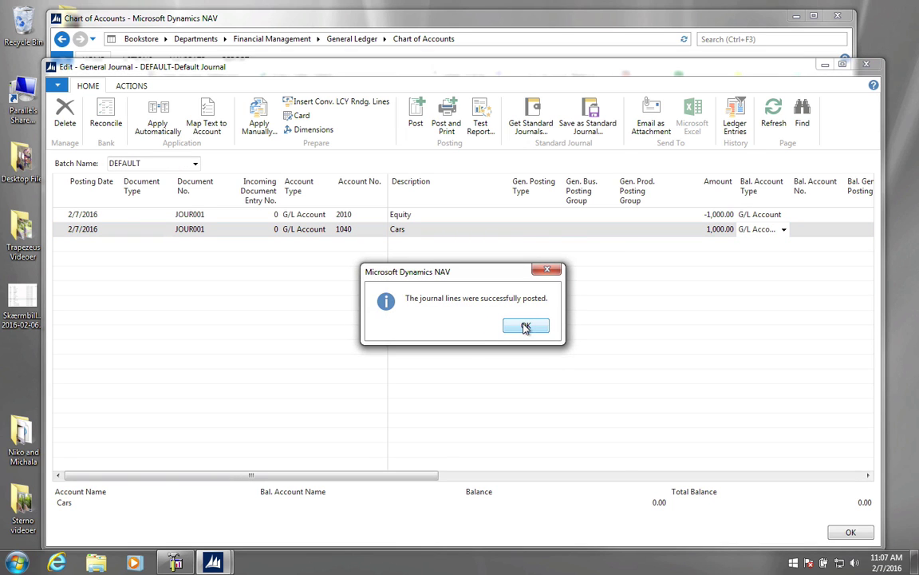
click(537, 328)
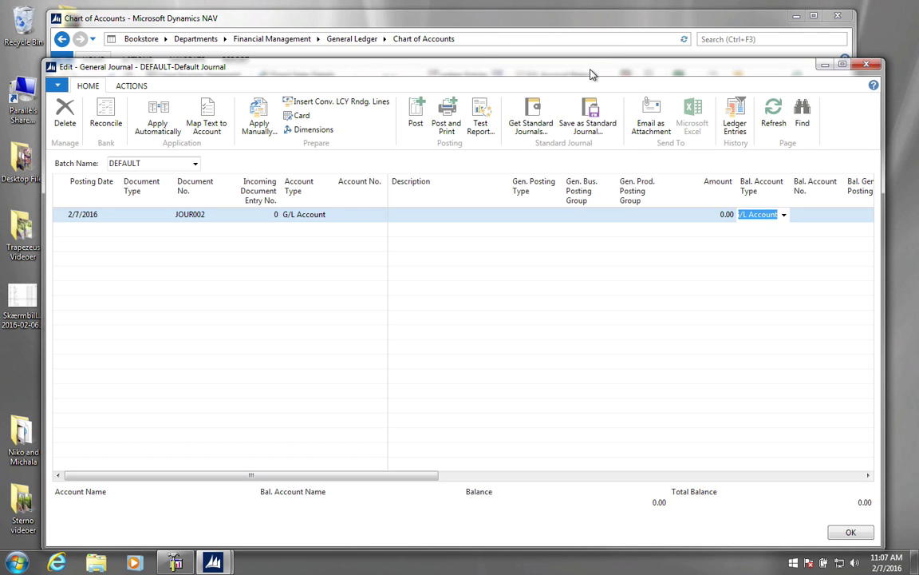
drag(591, 74, 479, 149)
click(369, 126)
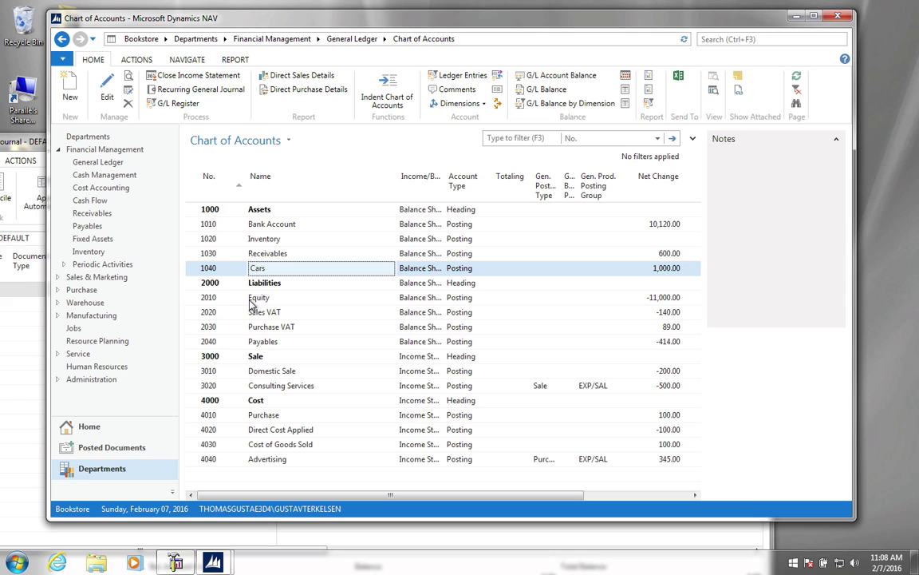
click(661, 301)
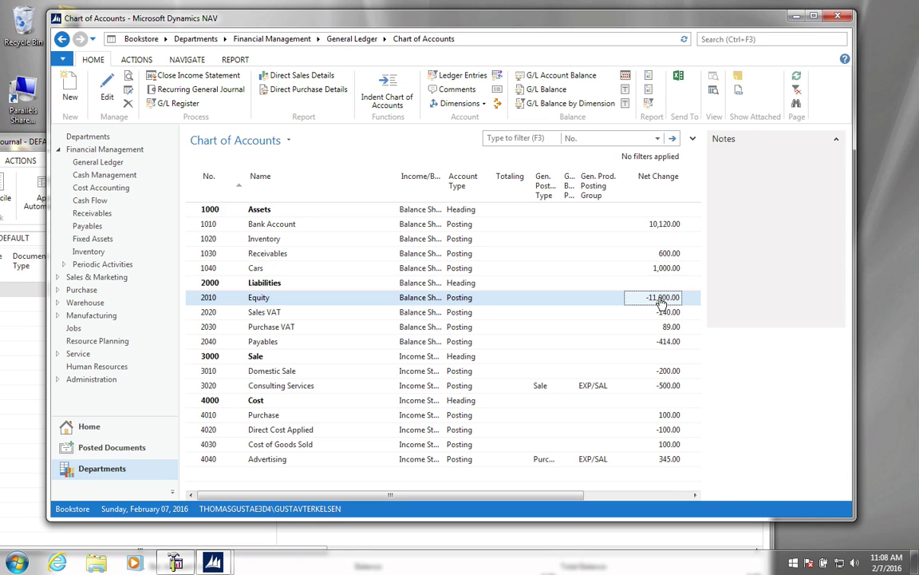
click(662, 299)
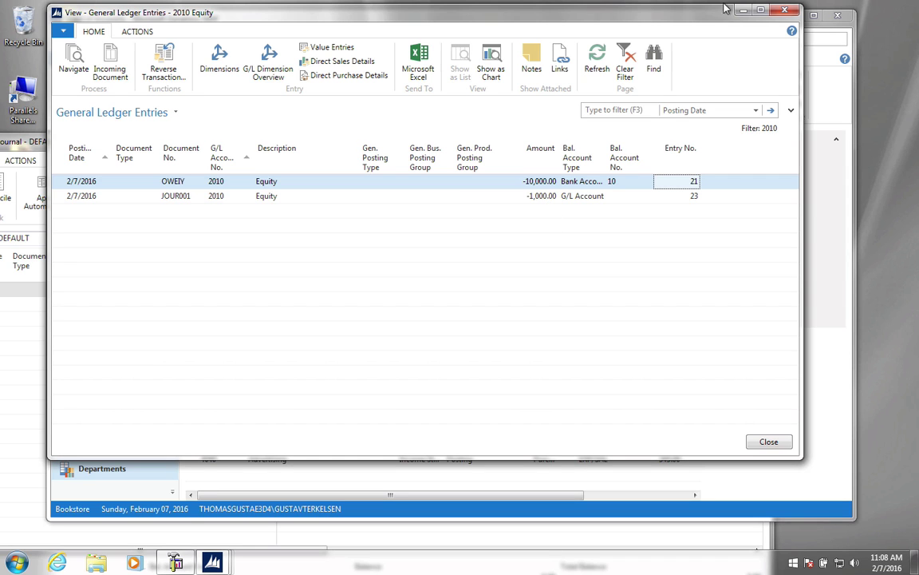
click(791, 16)
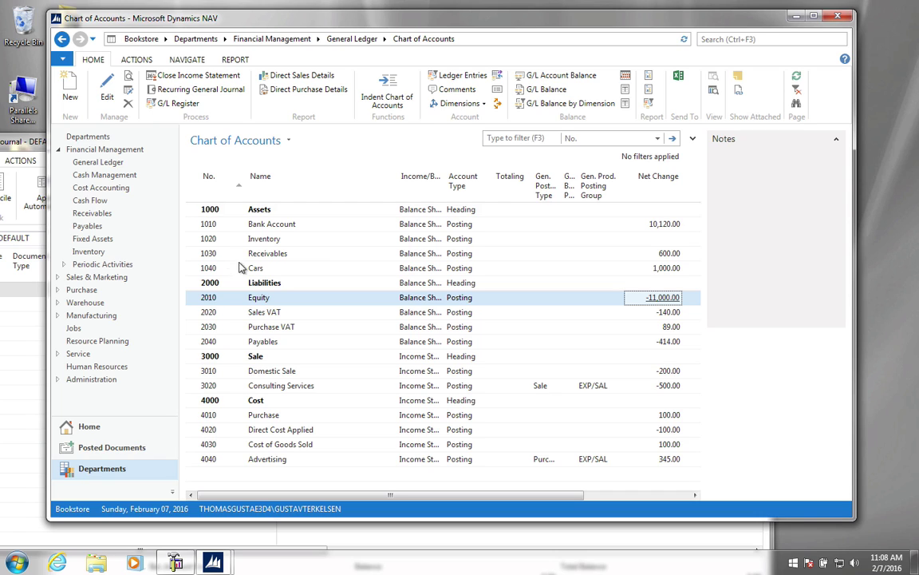
click(206, 269)
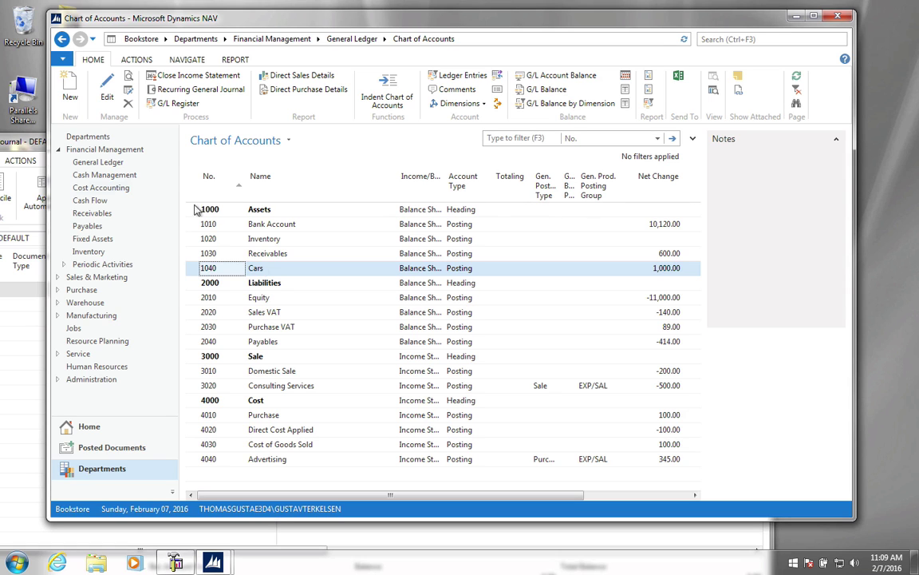
- Create G/L account 1050 'Small Cars' with Income/Balance set to Balance Sheet and save it
click(71, 95)
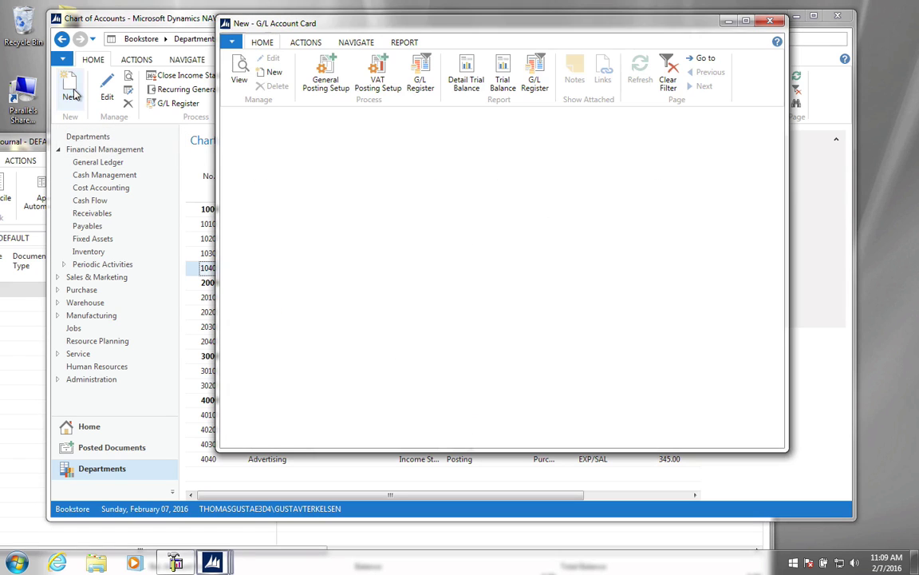
drag(385, 27, 567, 21)
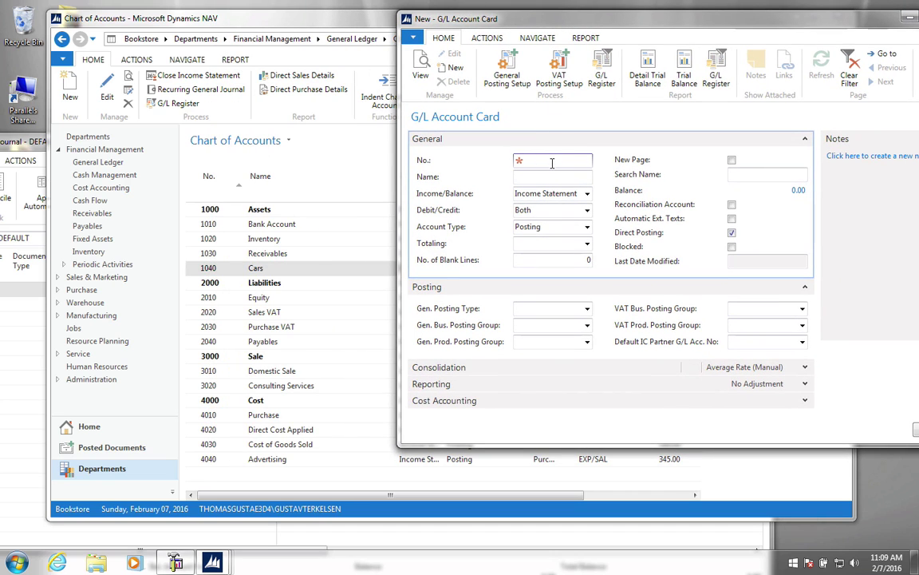
click(551, 163)
text(1050)
key(Tab)
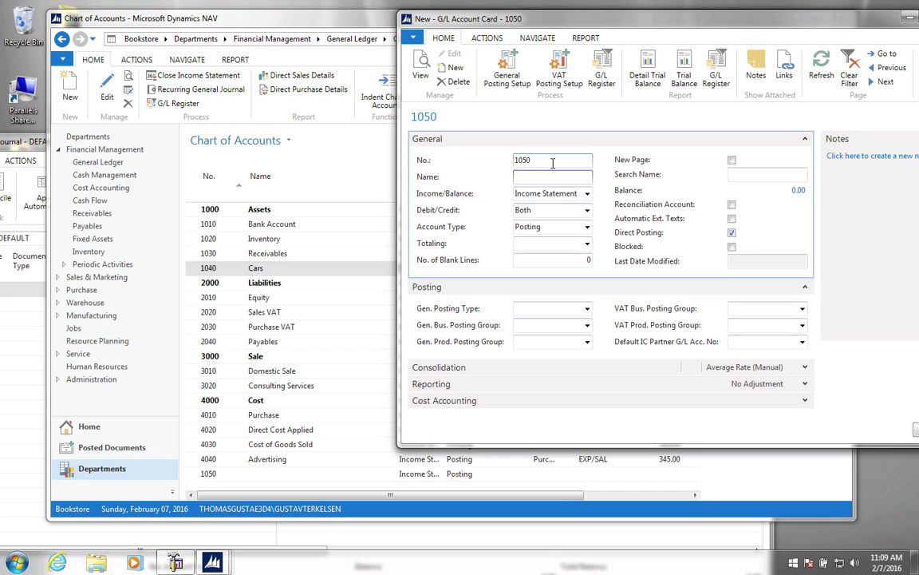
text(Small Cars)
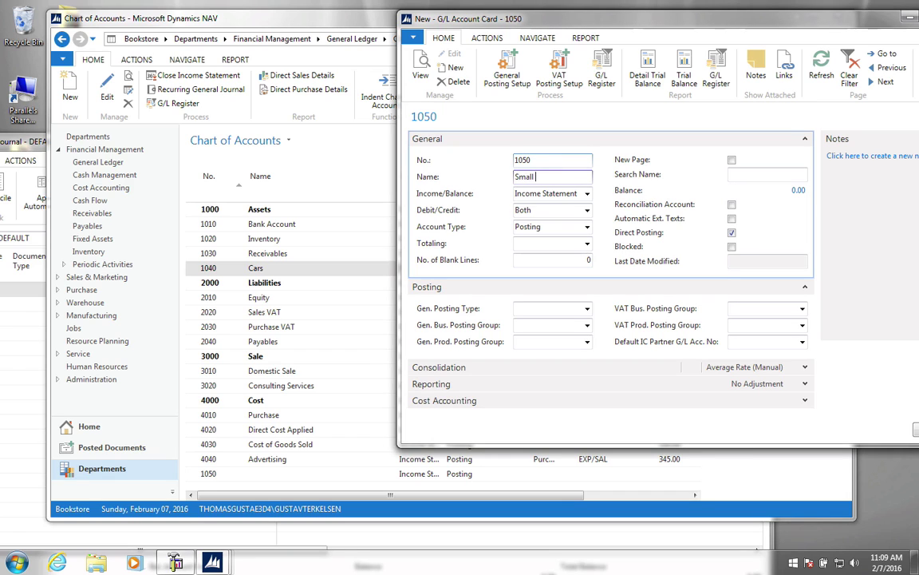
click(587, 193)
click(543, 224)
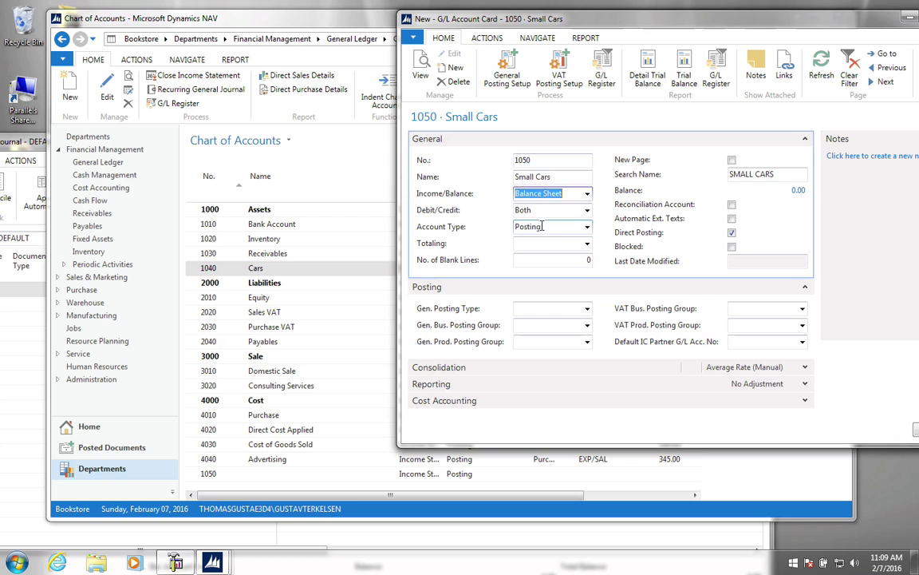
drag(724, 23, 603, 24)
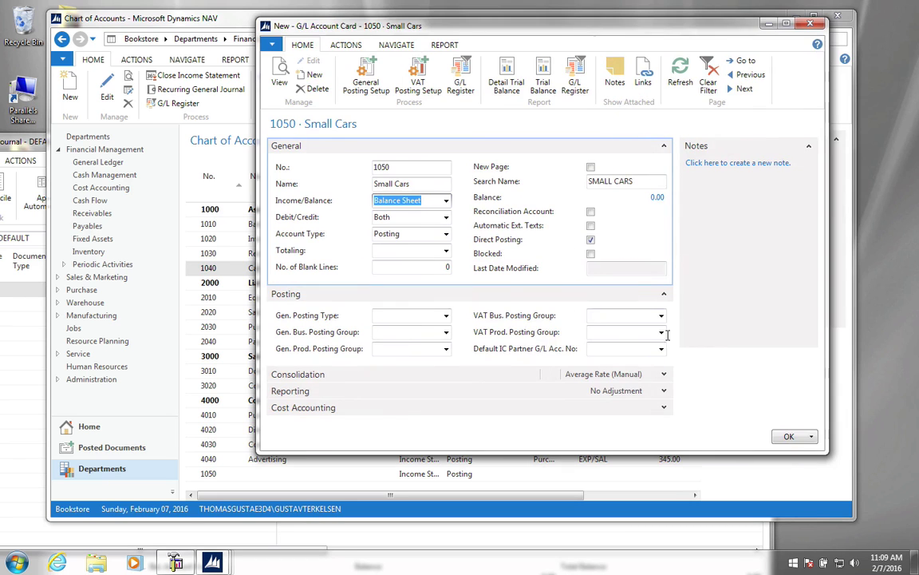
click(785, 436)
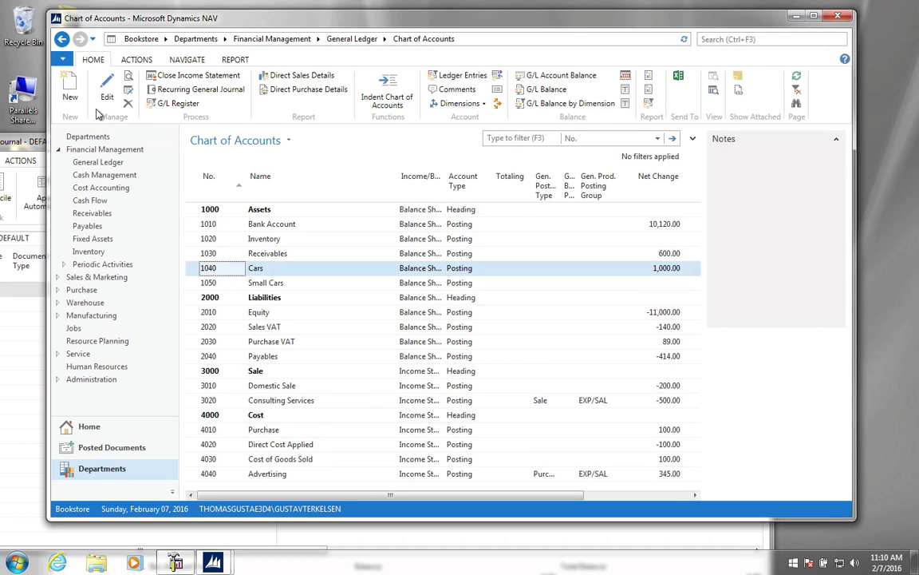
- Create G/L account 1060 'Trucks' as a Balance Sheet account below Small Cars and save it
click(72, 96)
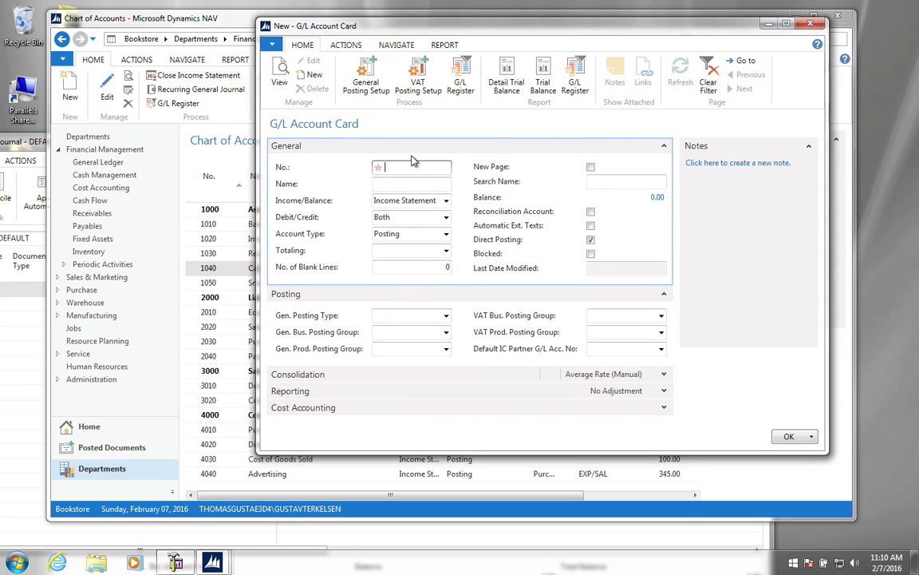
drag(428, 32, 489, 32)
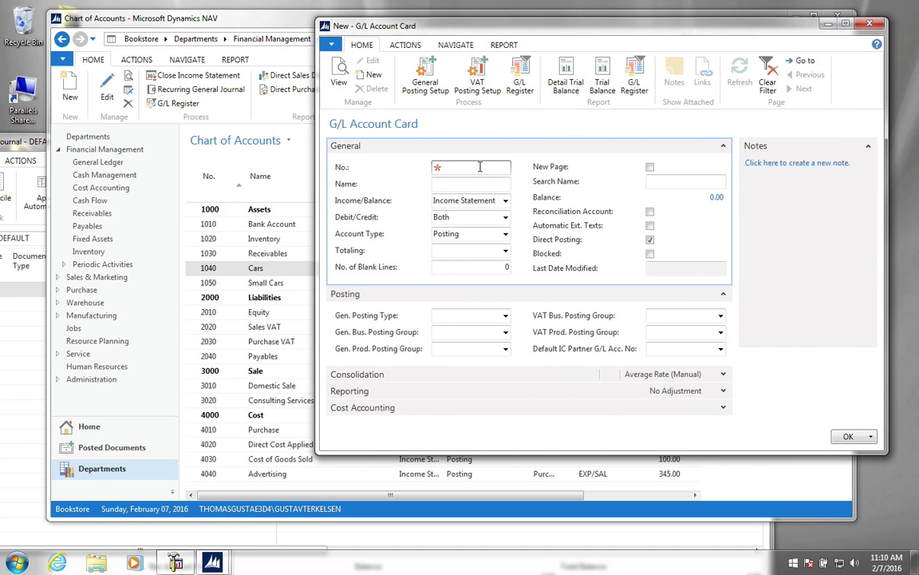
text(1060)
key(Tab)
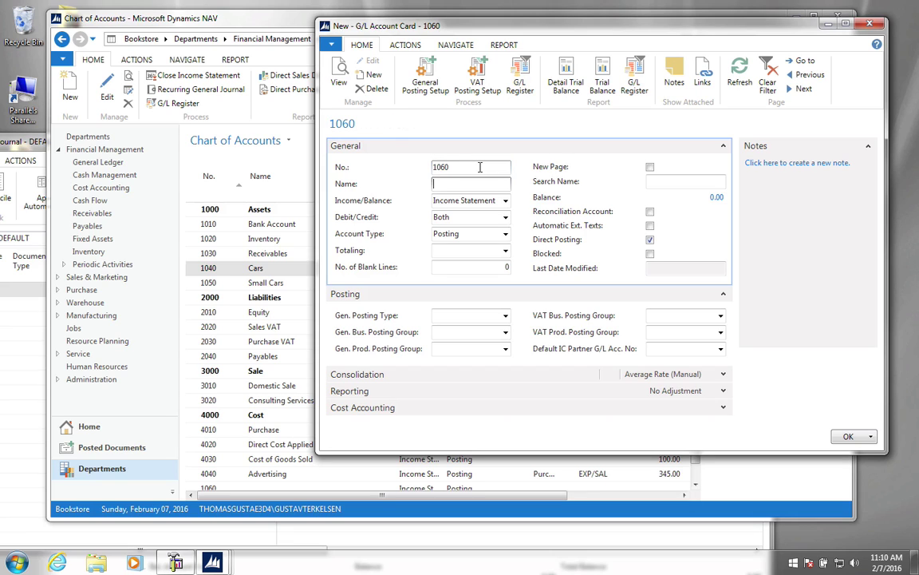
text(Trucks)
key(Tab)
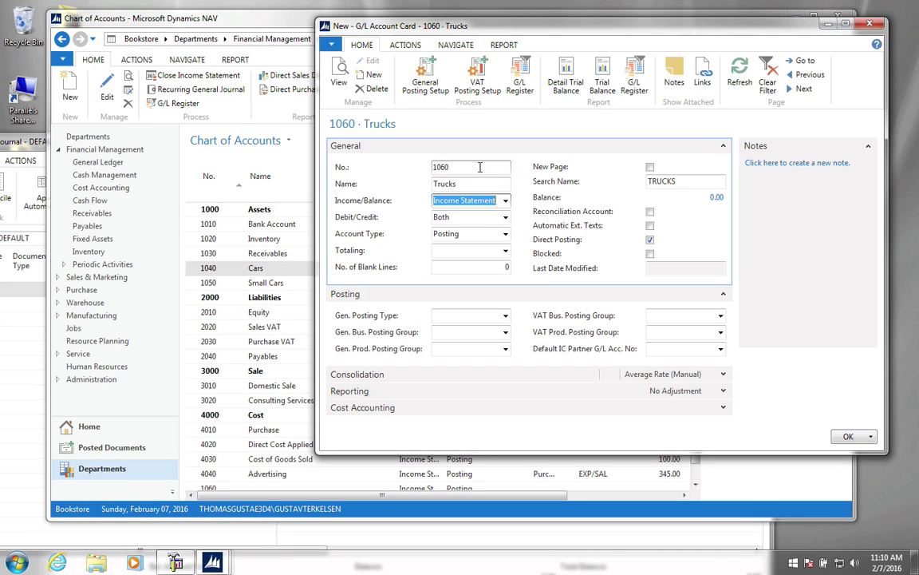
key(Down)
key(Tab)
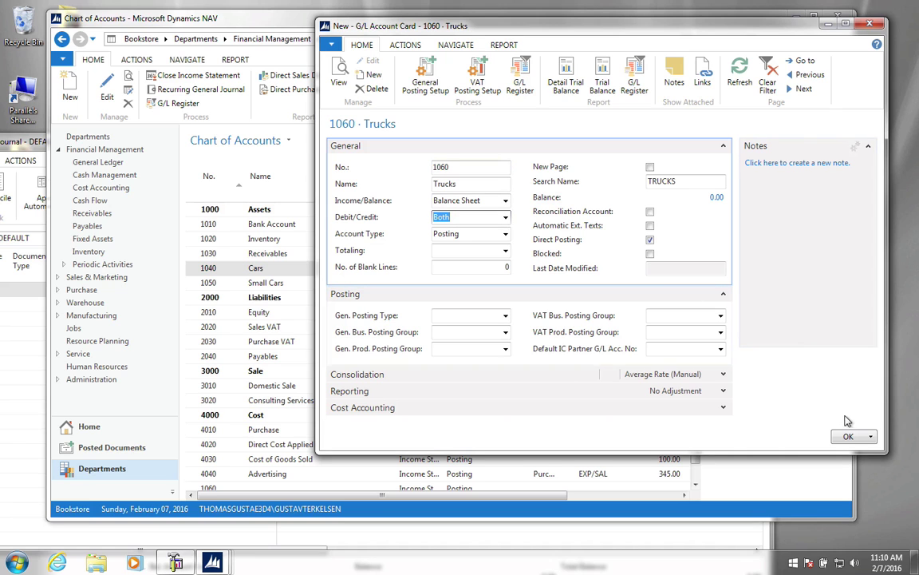
click(846, 435)
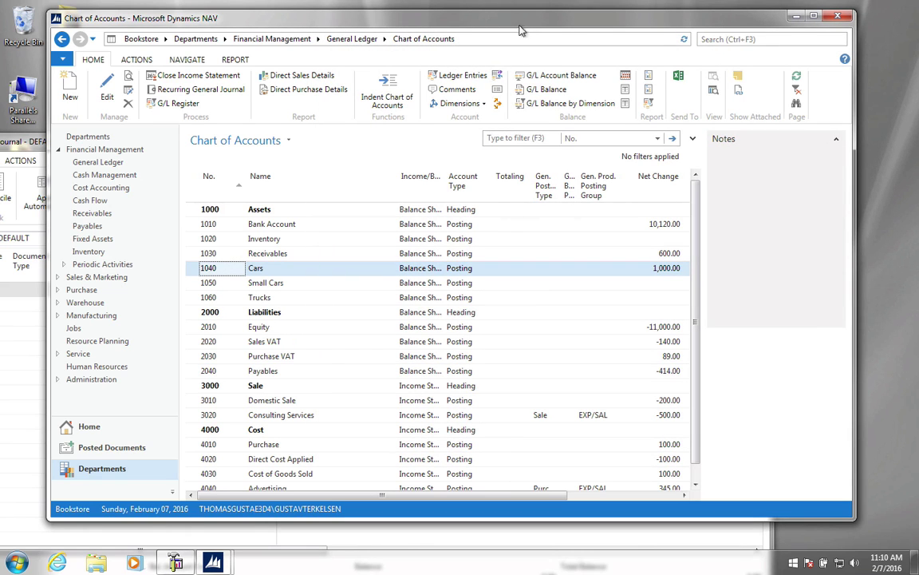
double_click(480, 18)
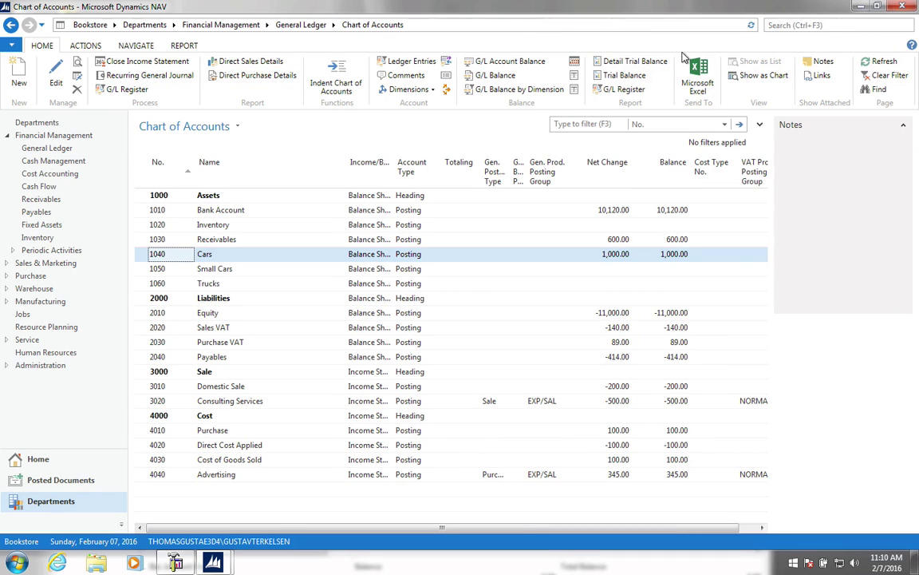
double_click(758, 8)
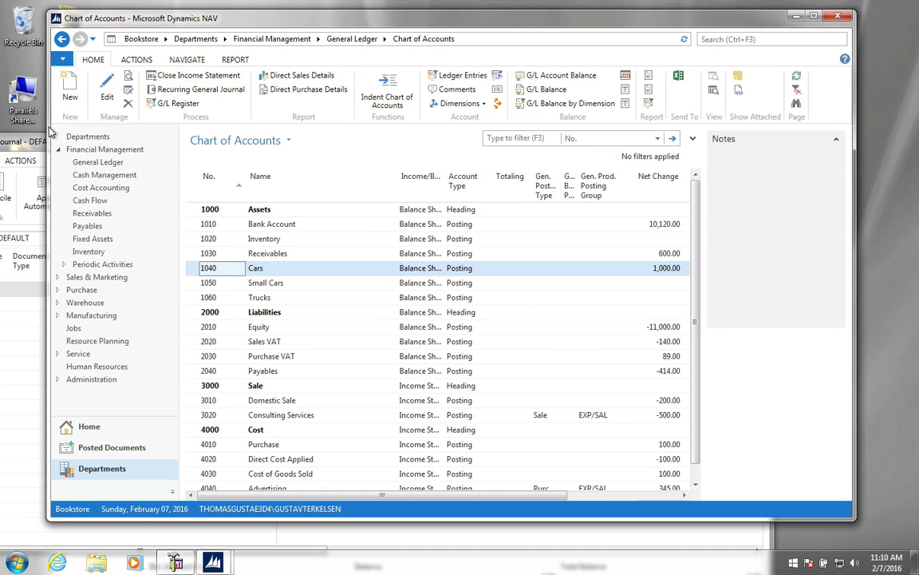
- Bring the General Journal forward and set the line's document number to JOUR002
drag(32, 137, 125, 36)
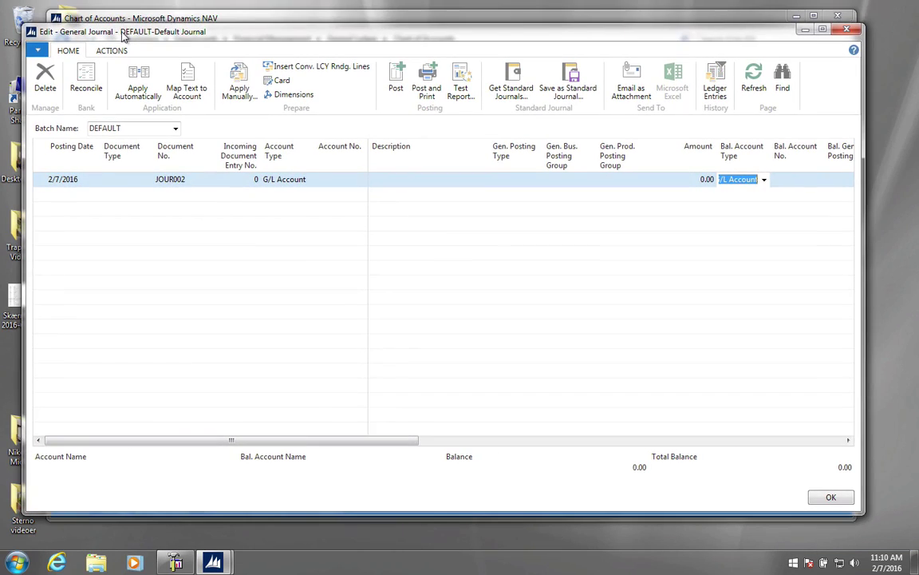
click(177, 180)
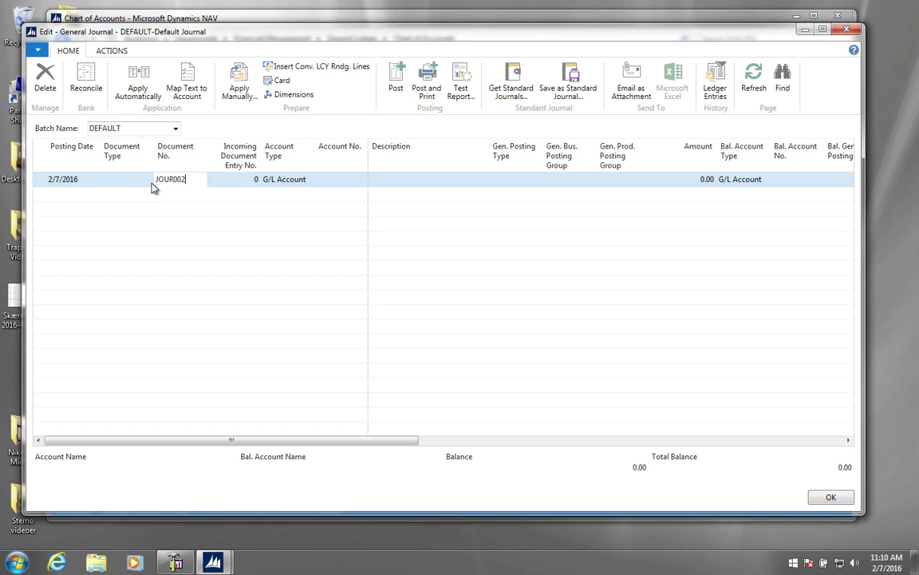
key(Tab)
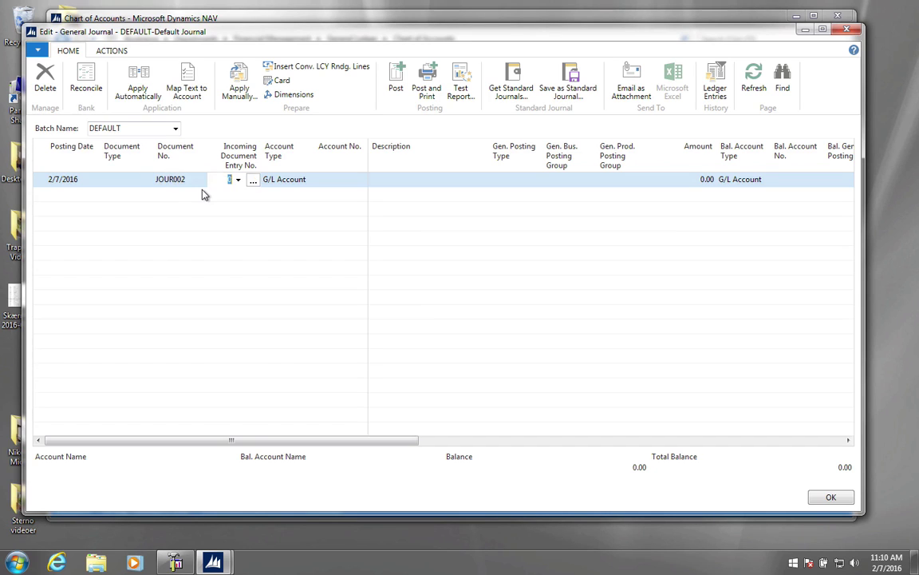
key(Tab)
- Set the journal line's account to 1040 Cars and enter an amount of -1000
click(354, 182)
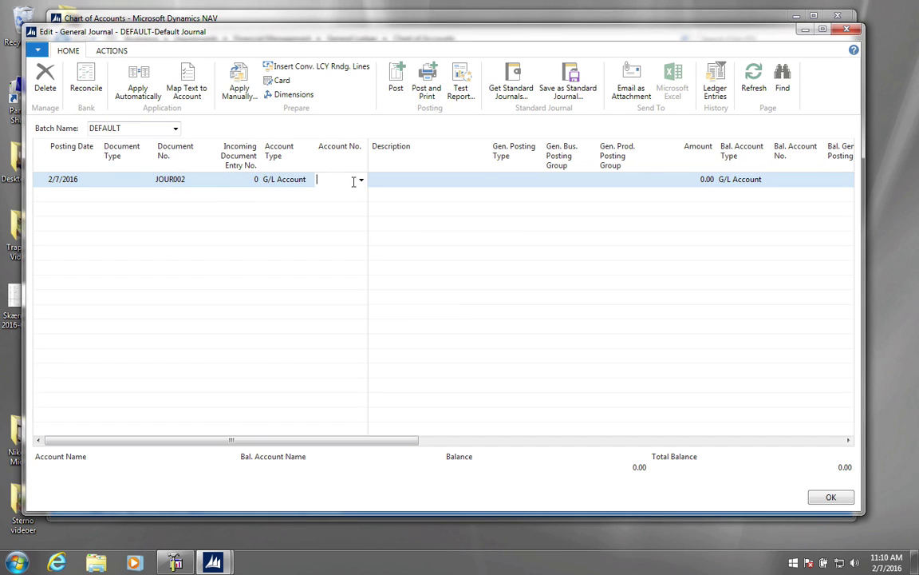
click(361, 180)
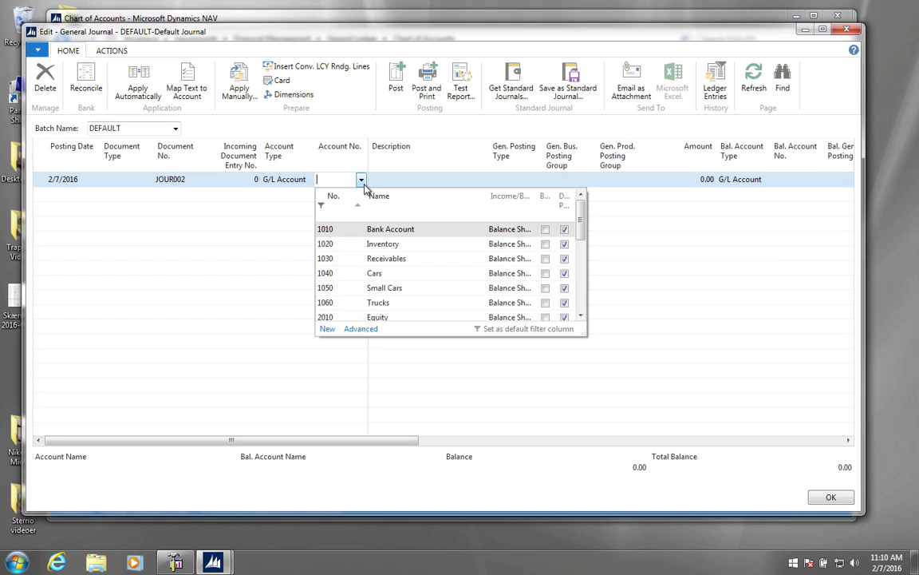
click(349, 275)
key(Tab)
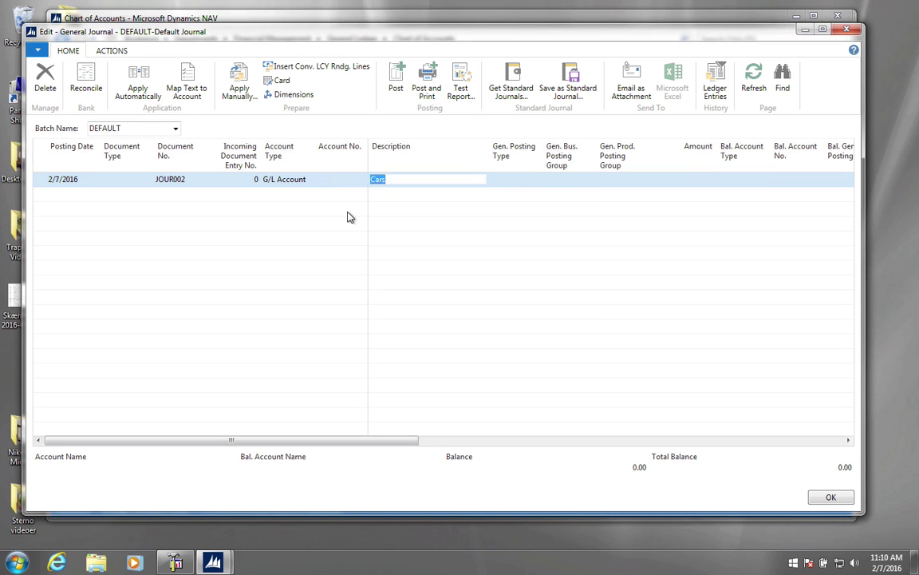
drag(439, 35, 417, 329)
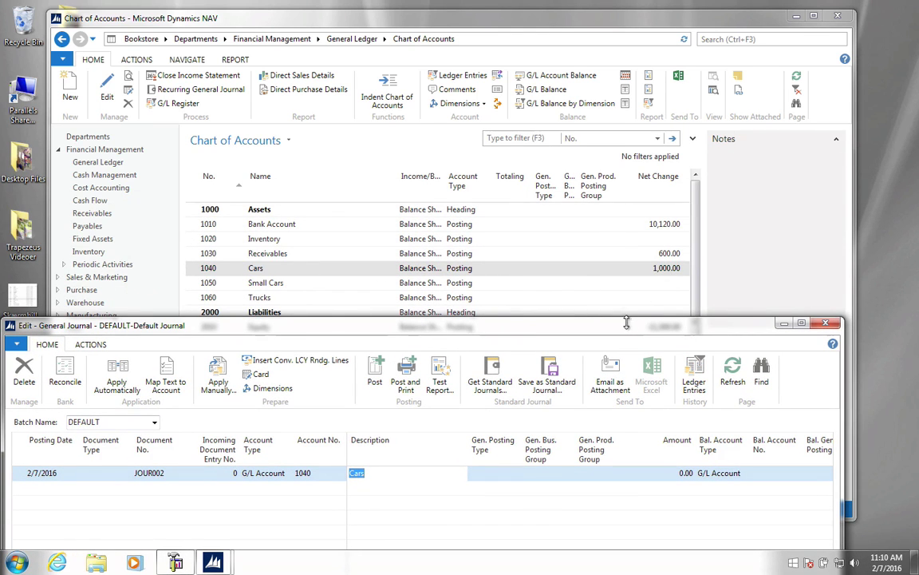
drag(630, 326, 692, 25)
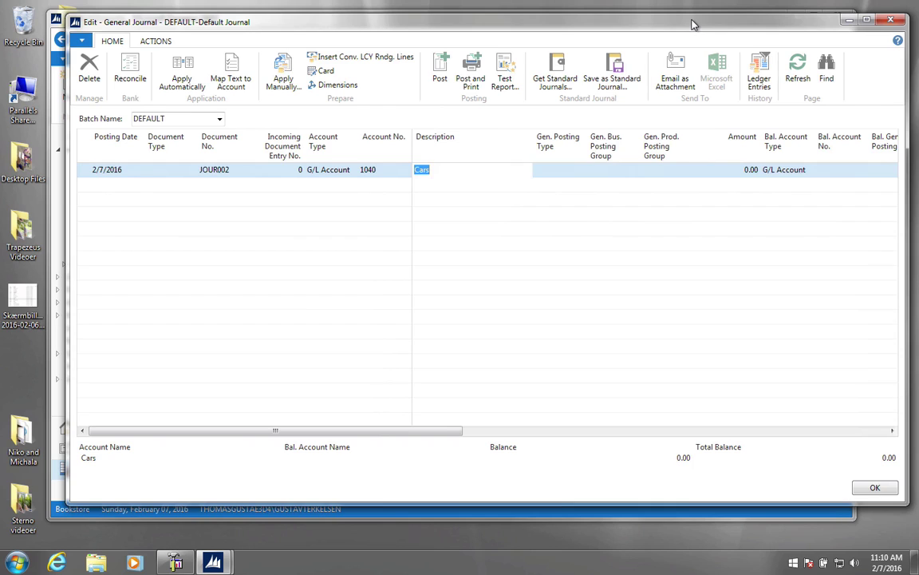
key(Tab)
key(Tab)
key(Tab)
key(Tab)
text(-)
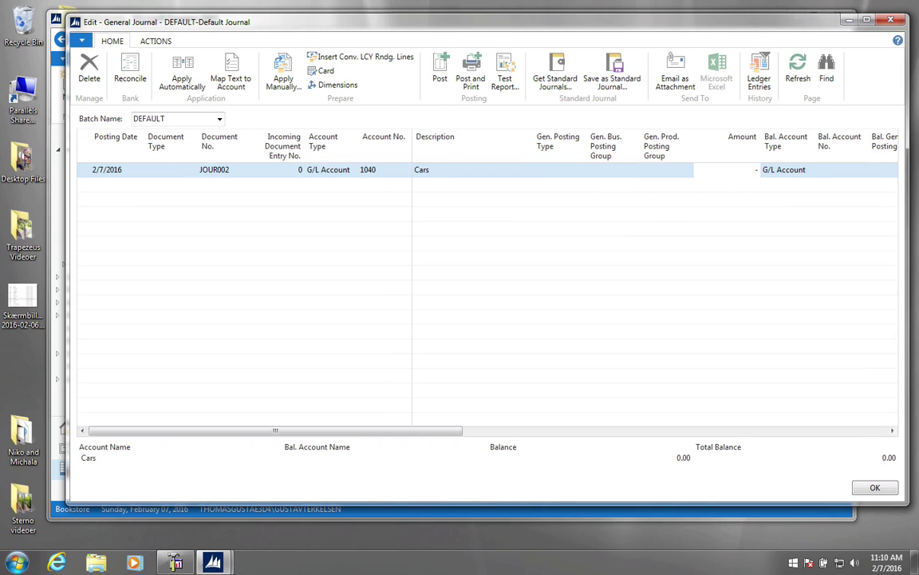
text(1000)
- Add a second journal line for account 1050 Small Cars with amount 300
key(Tab)
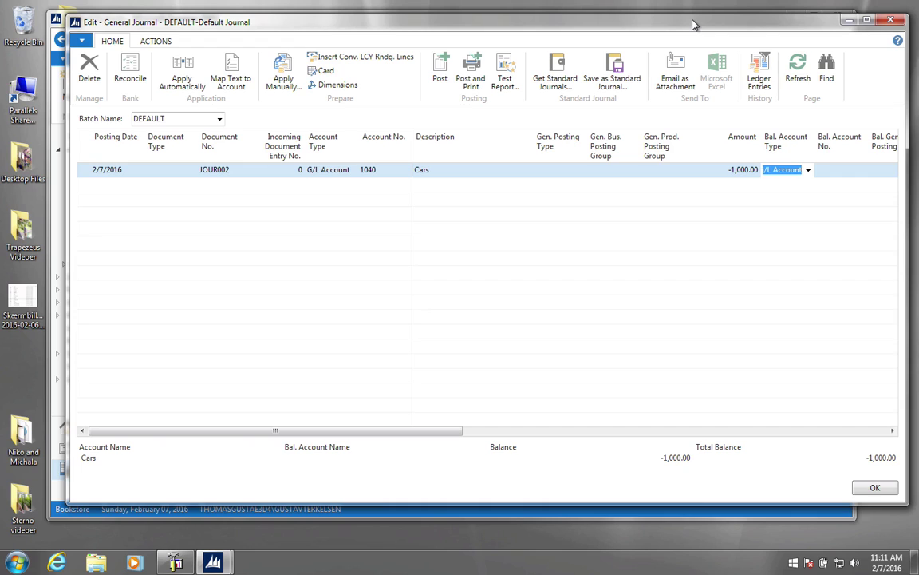
key(Down)
key(shift+Tab)
key(shift+Tab)
key(shift+Tab)
key(shift+Tab)
key(shift+Tab)
key(shift+Tab)
key(shift+Tab)
key(shift+Tab)
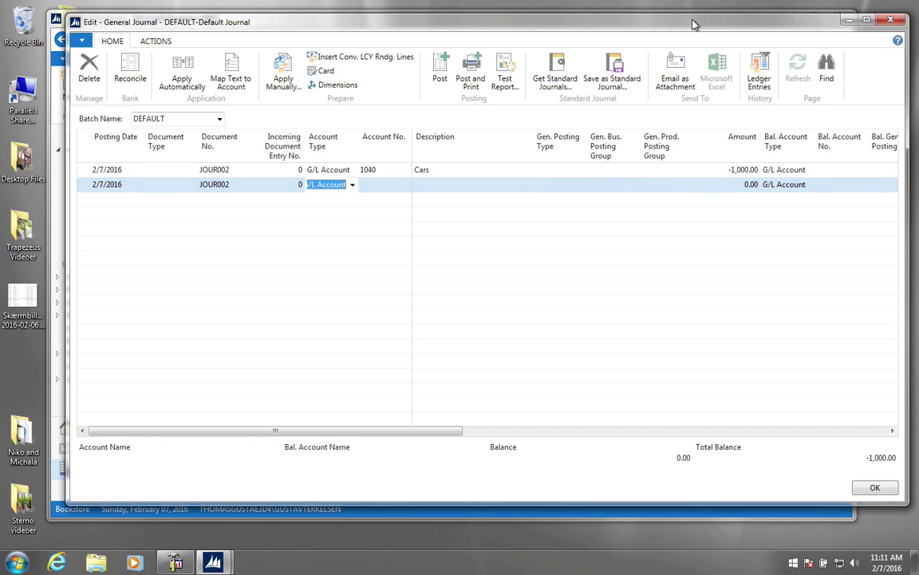
key(Up)
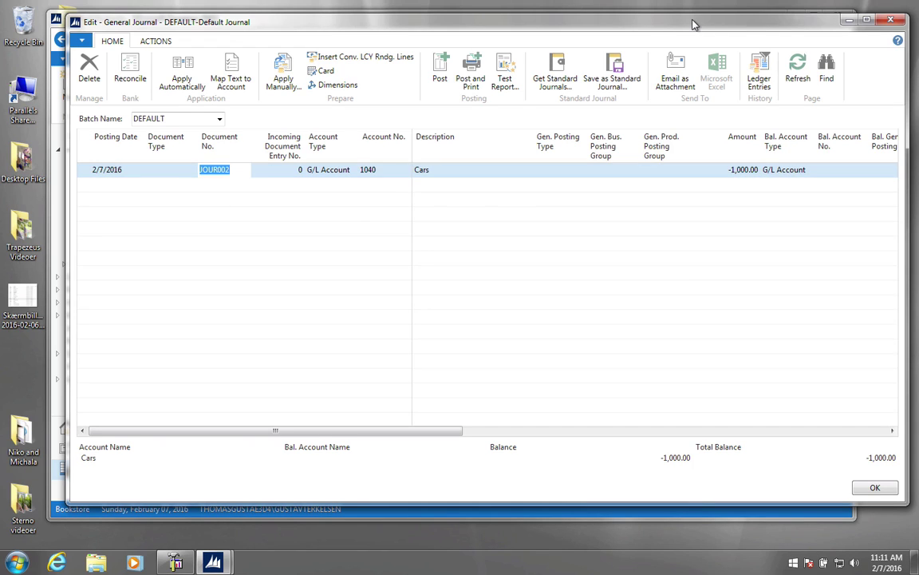
key(Down)
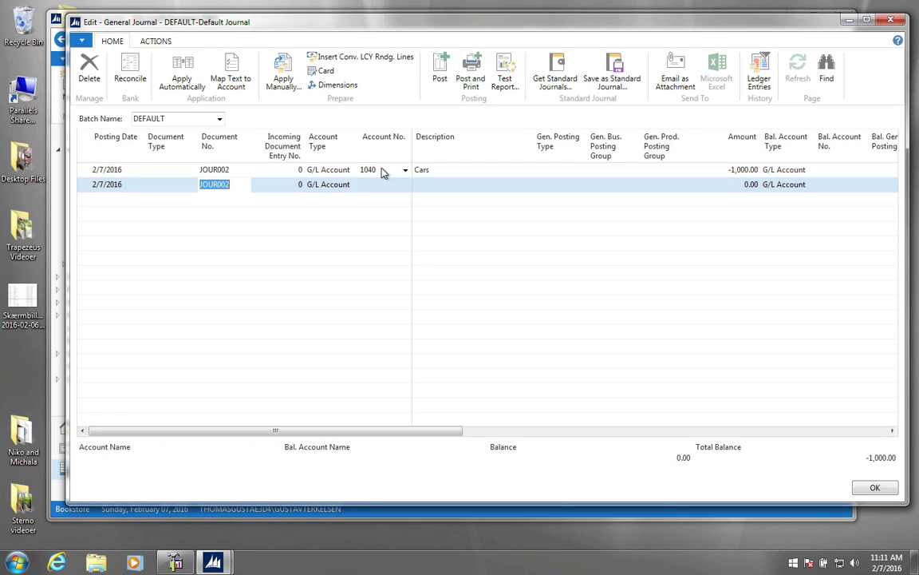
key(Tab)
key(Tab)
key(Tab)
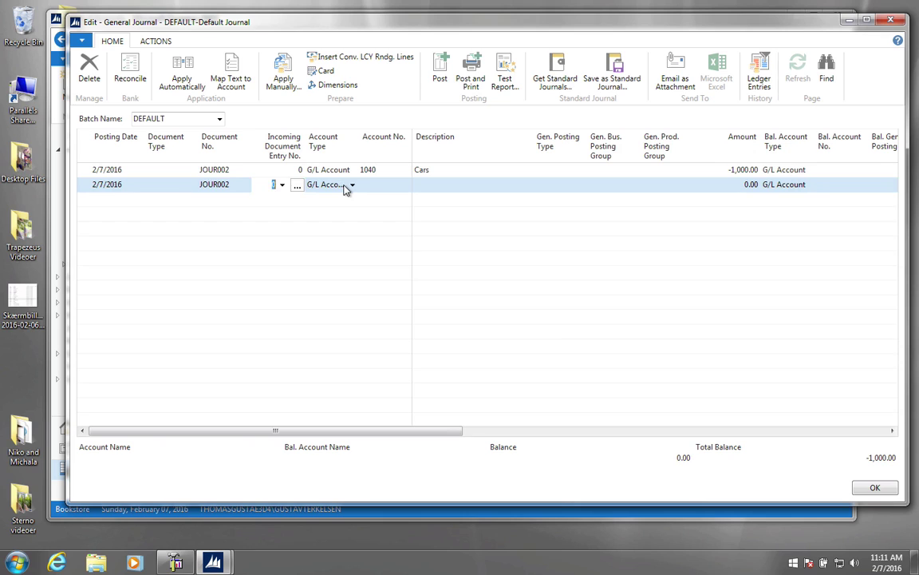
click(405, 186)
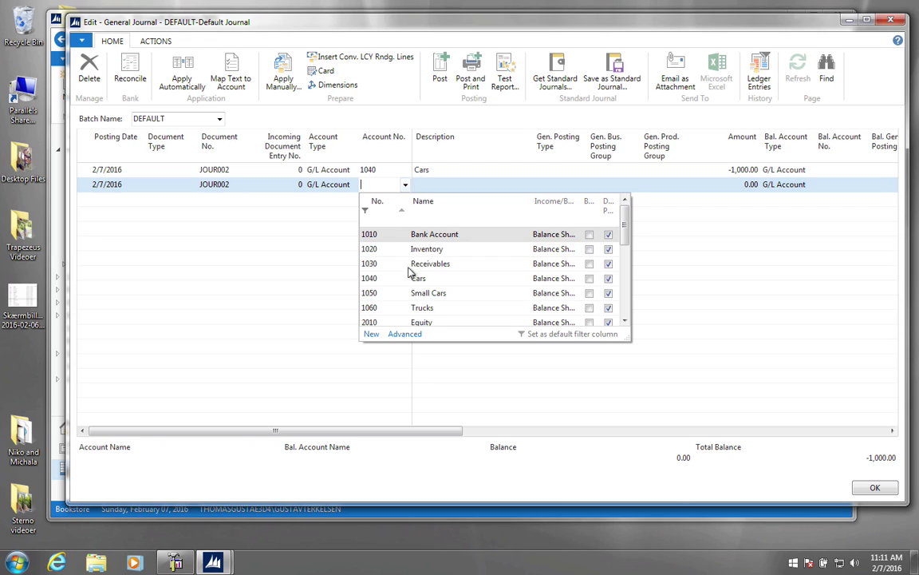
click(427, 293)
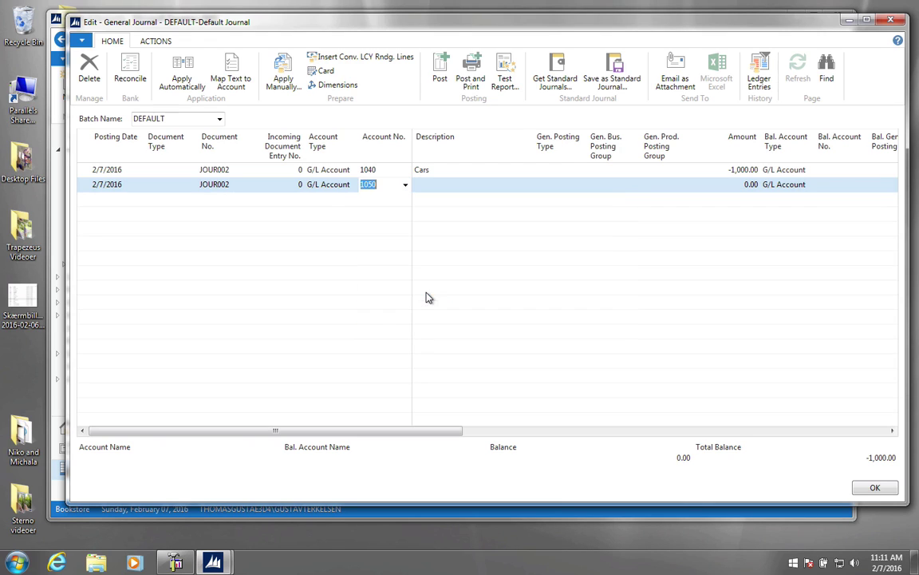
key(Tab)
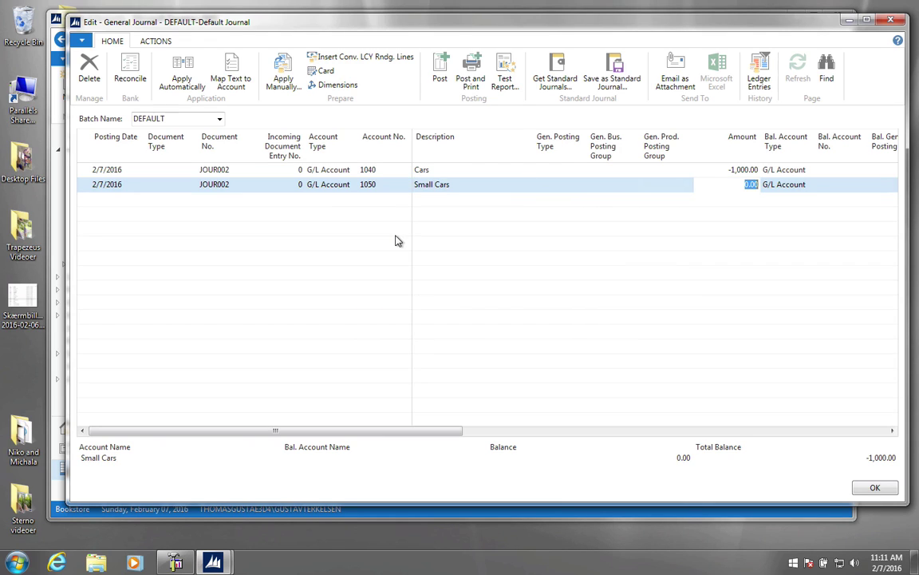
text(300)
key(Tab)
key(shift+Tab)
key(shift+Tab)
key(shift+Tab)
key(shift+Tab)
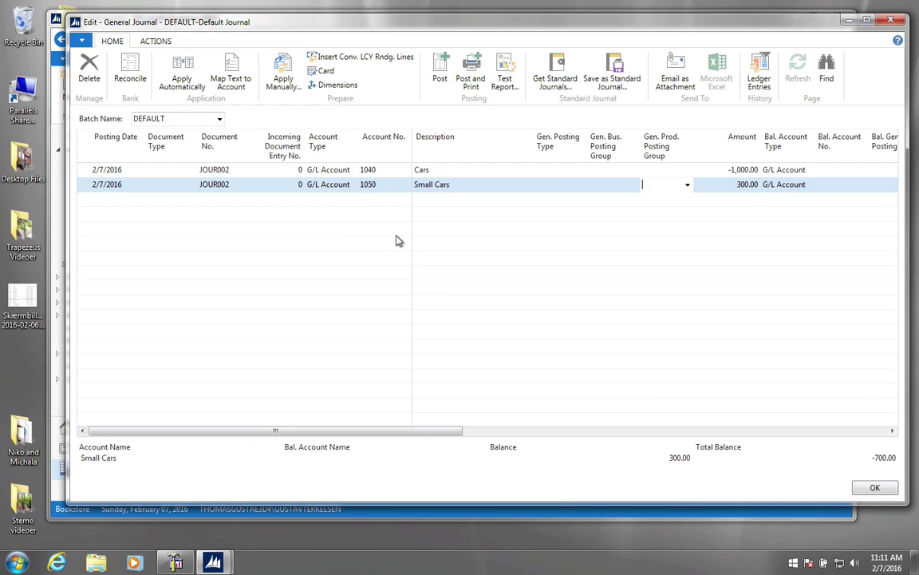
key(shift+Tab)
key(shift+Tab)
key(shift+Tab)
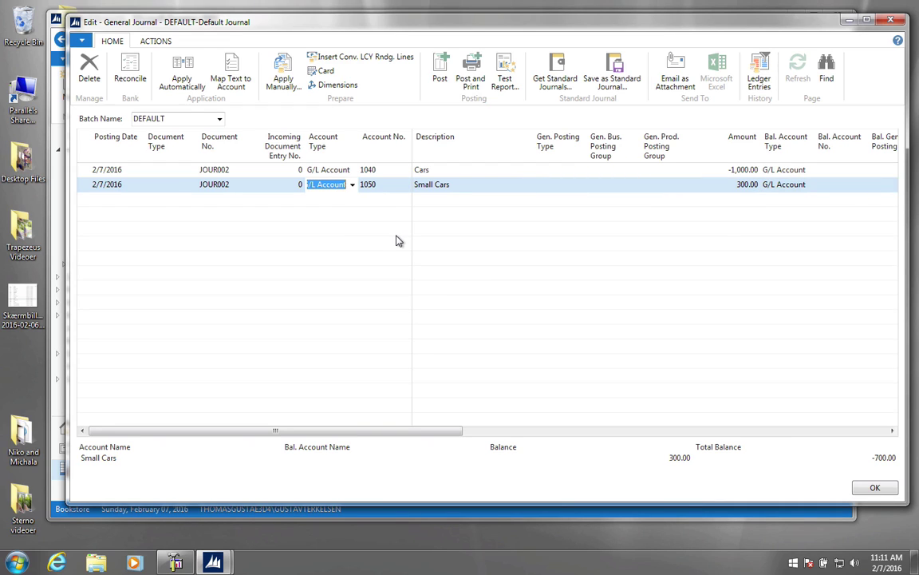
- Add a third journal line for account 1060 Trucks with amount 700, balancing to zero
key(Down)
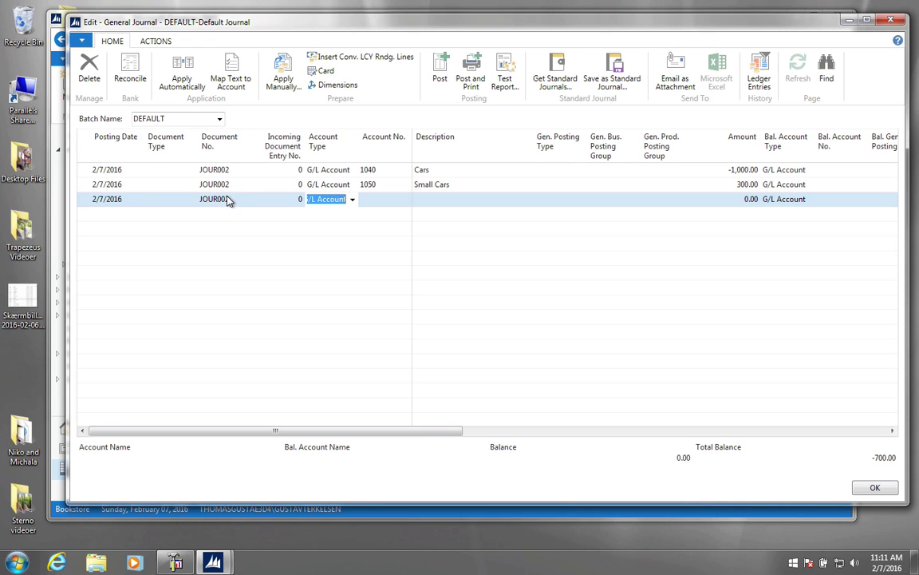
key(Tab)
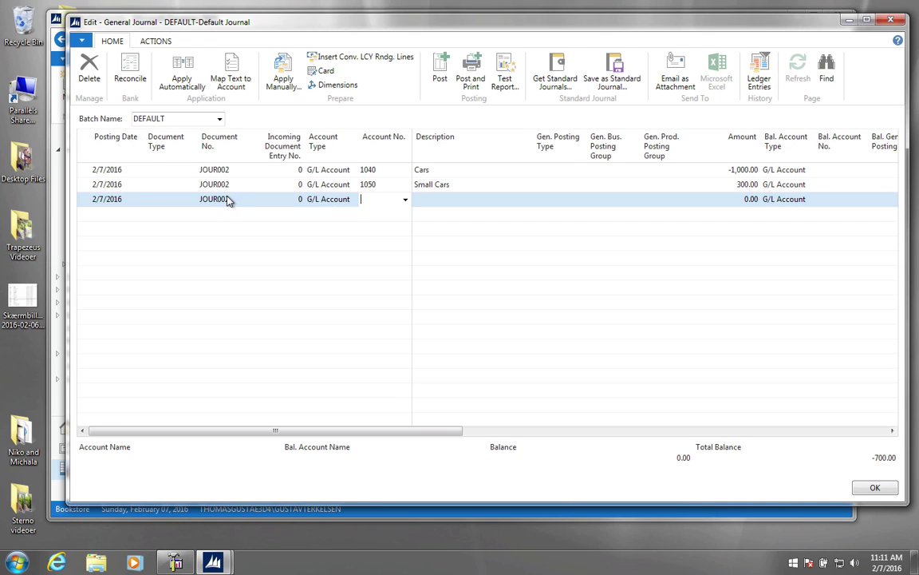
click(405, 201)
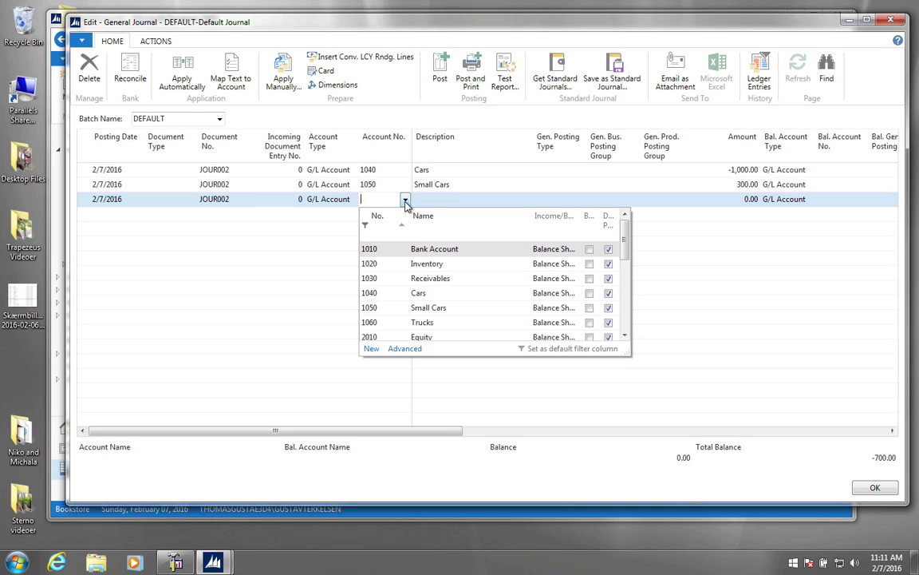
click(383, 323)
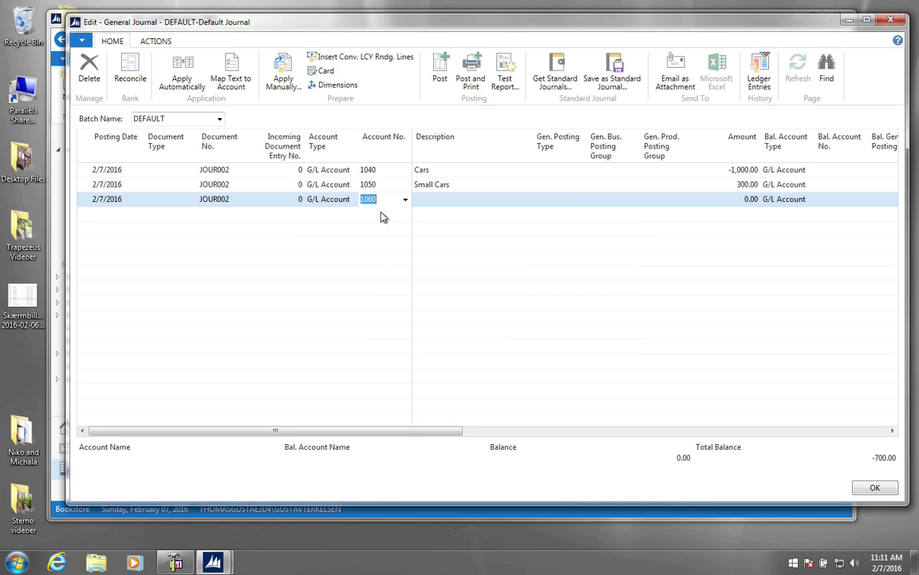
key(Tab)
key(Tab)
key(Tab)
key(Tab)
key(Tab)
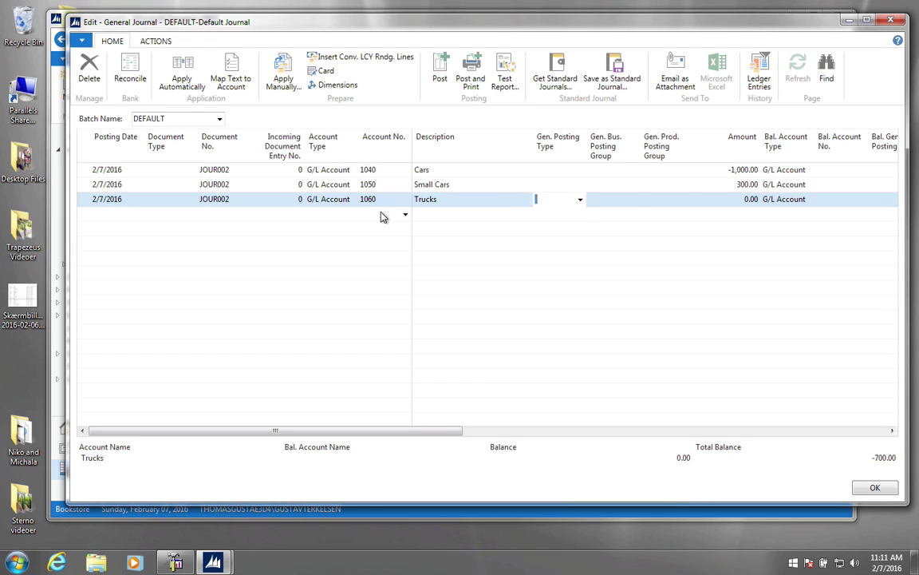
text(700)
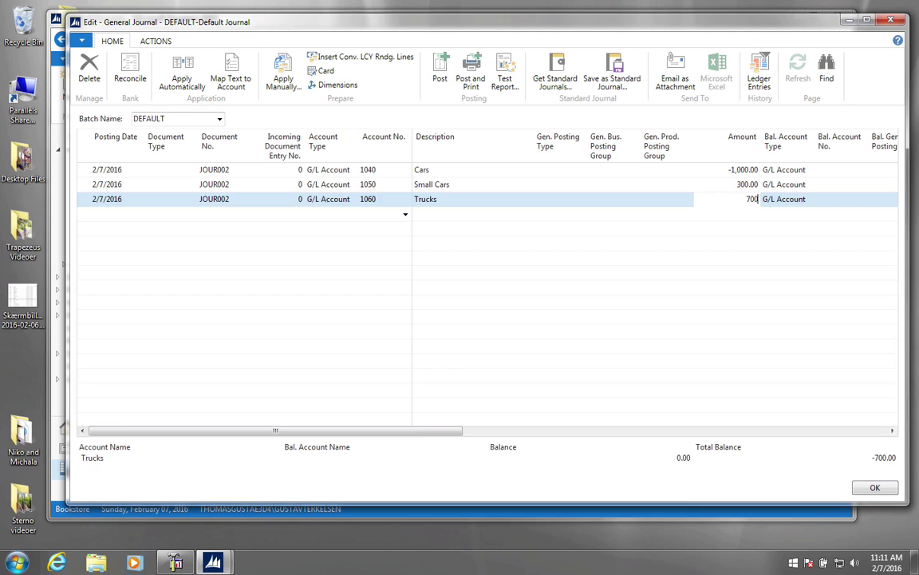
key(Down)
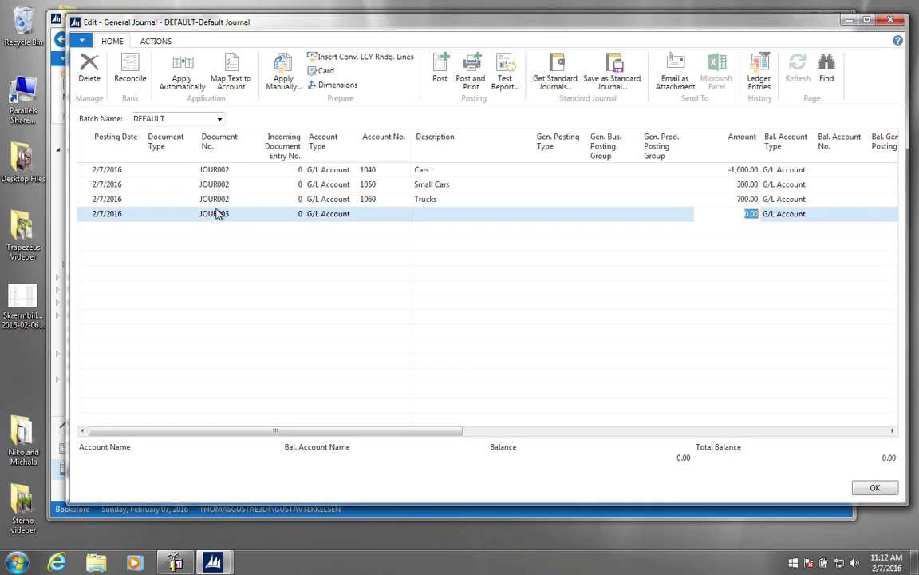
- Post the three JOUR002 lines and close the journal, leaving Small Cars 300.00 and Trucks 700.00
key(Up)
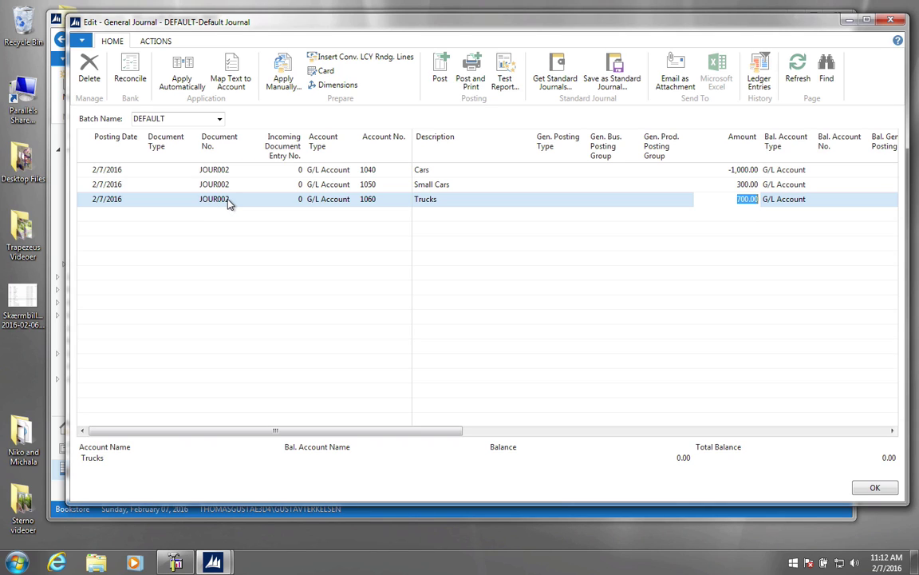
click(438, 77)
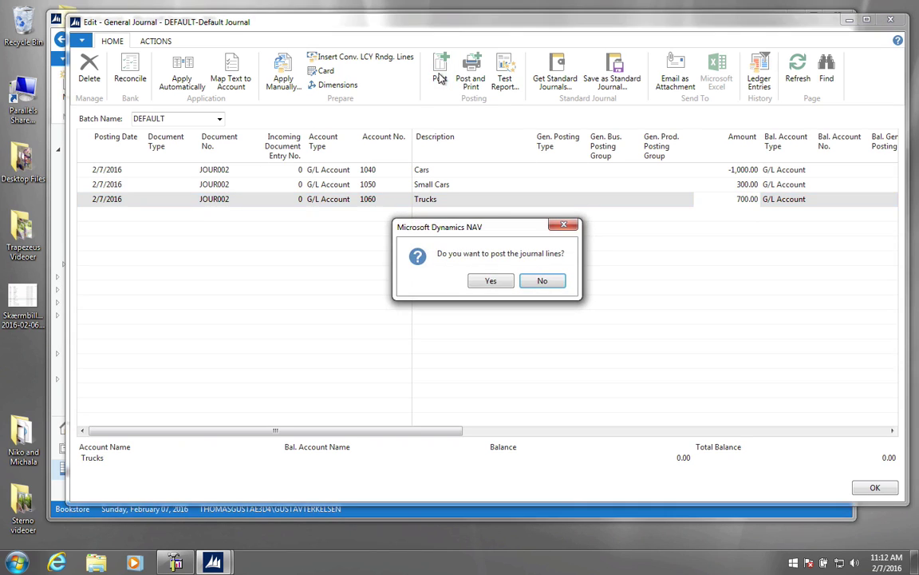
click(494, 282)
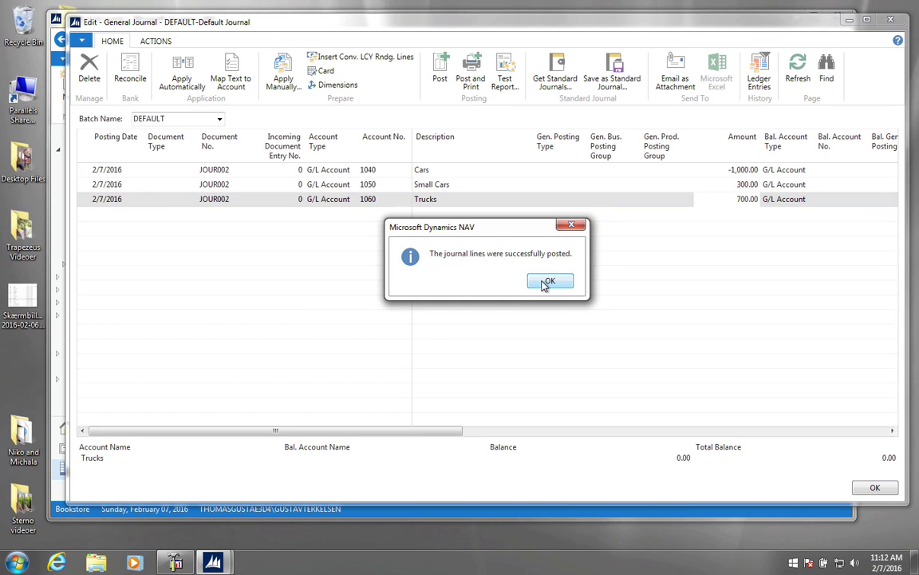
click(549, 281)
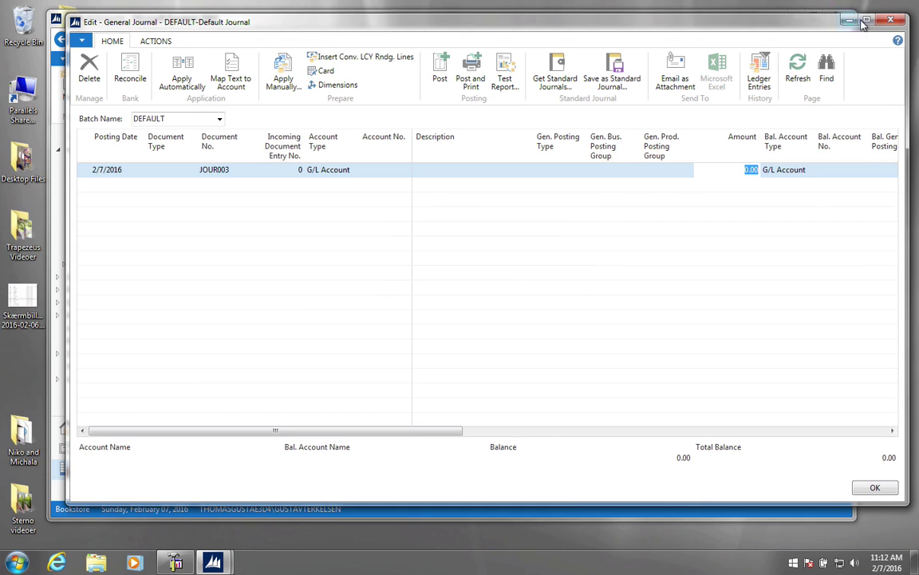
click(893, 21)
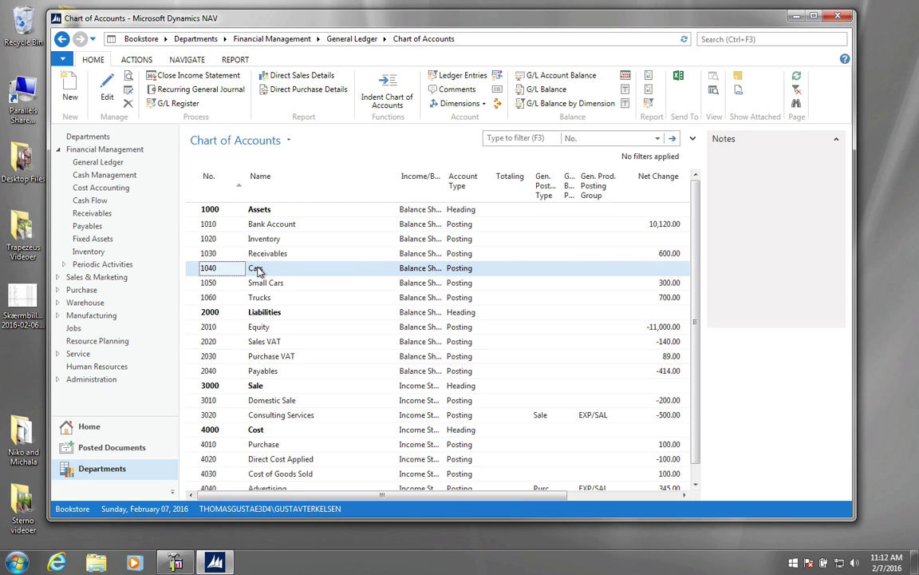
click(674, 272)
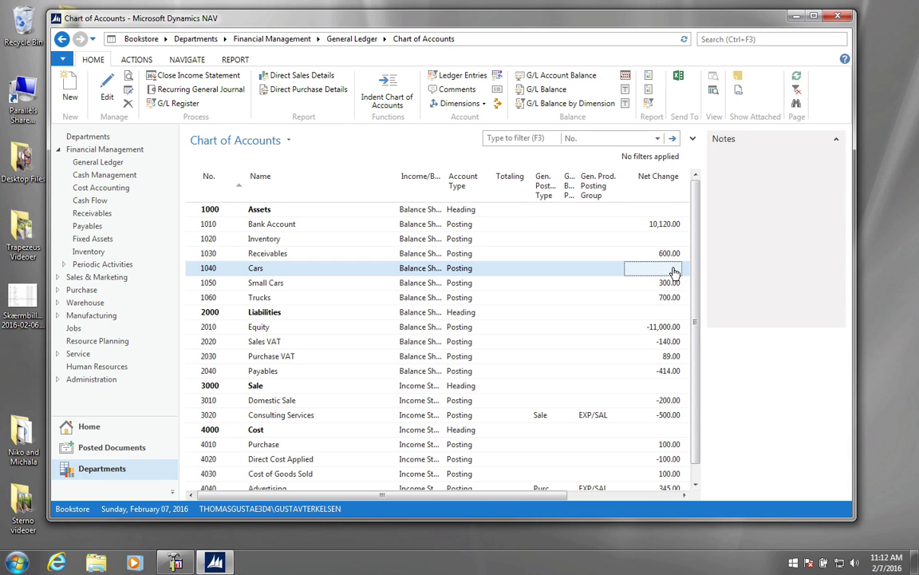
click(674, 272)
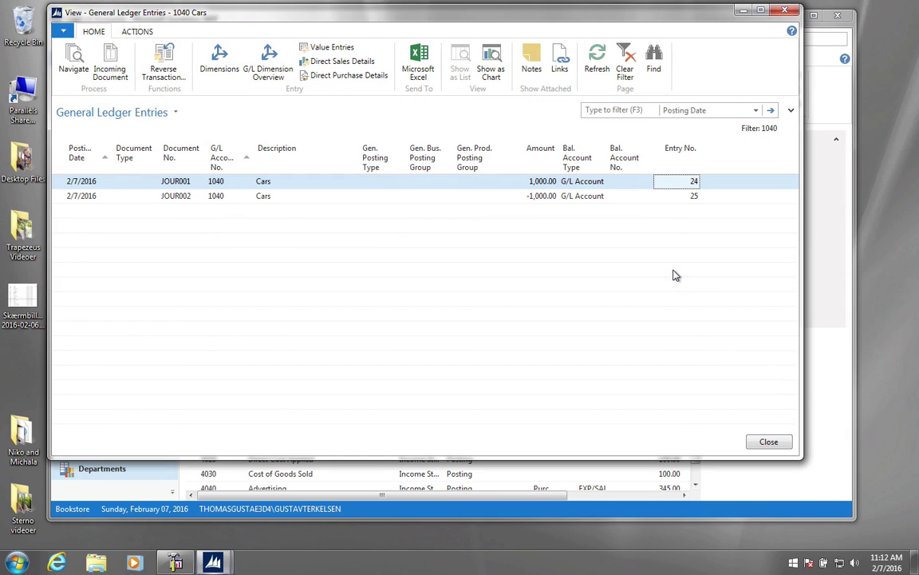
click(785, 11)
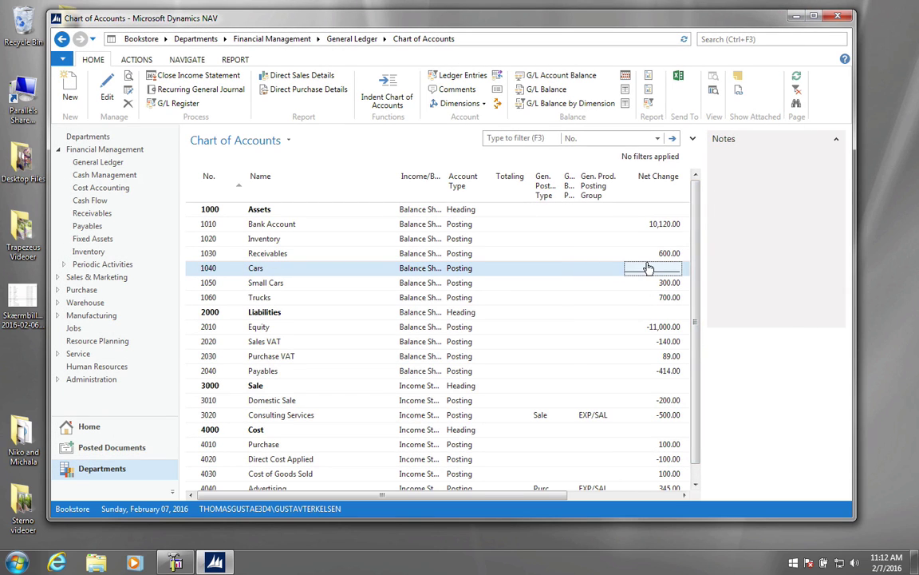